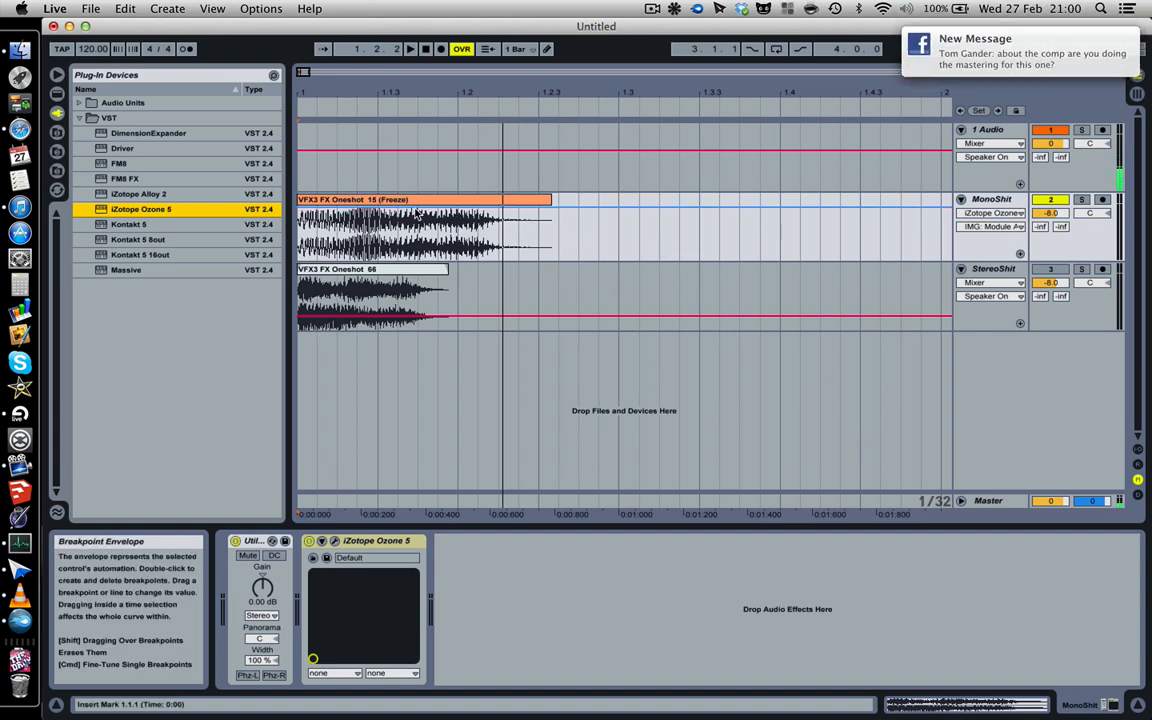
Step: Remove iZotope Ozone 5 from the MonoShit track and load a fresh instance of it after the Utility
left_click(381, 541)
key("Delete")
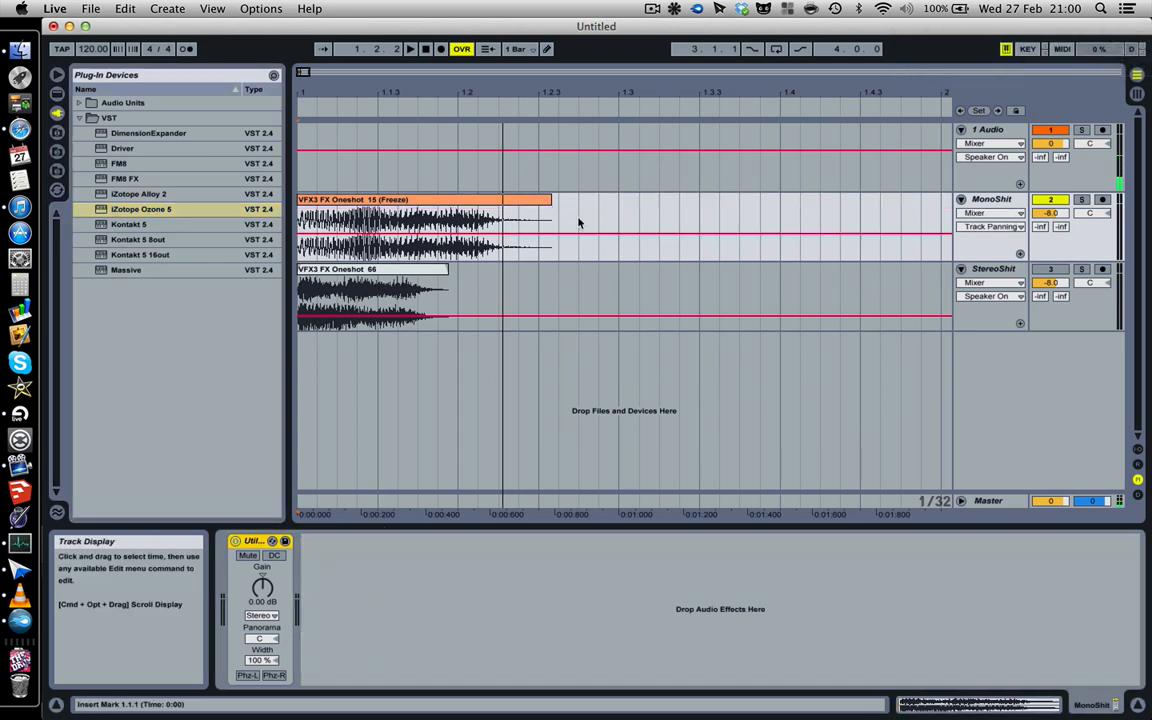
left_click(112, 209)
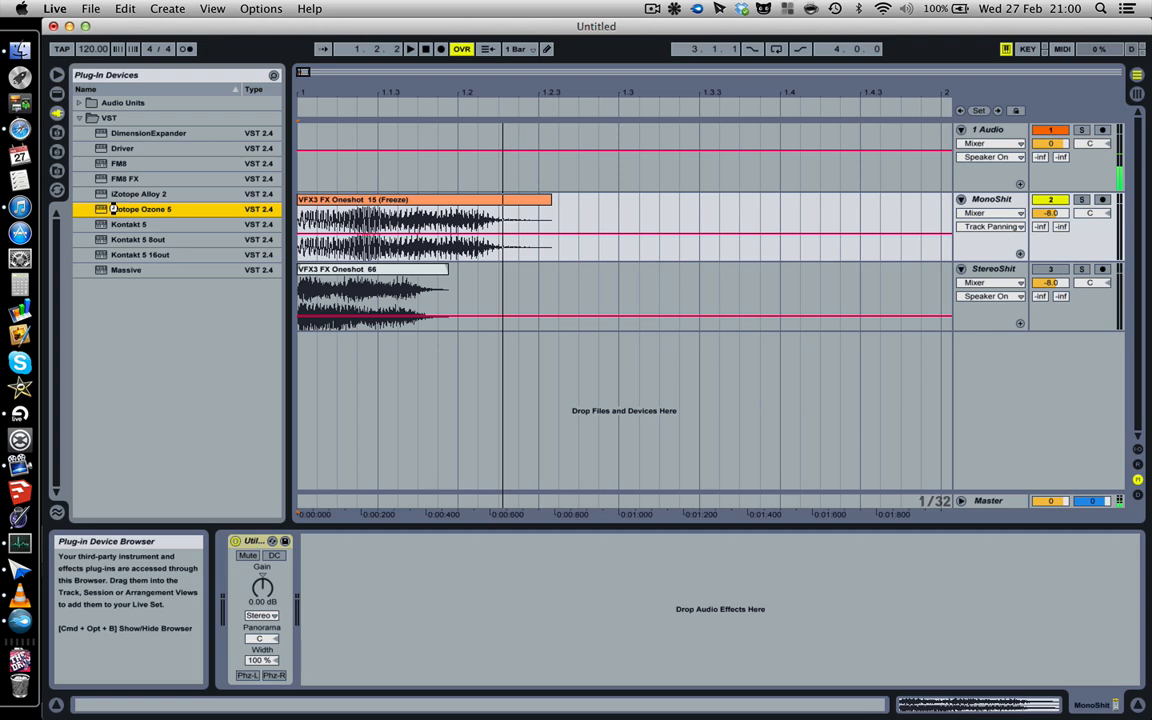
double_click(112, 209)
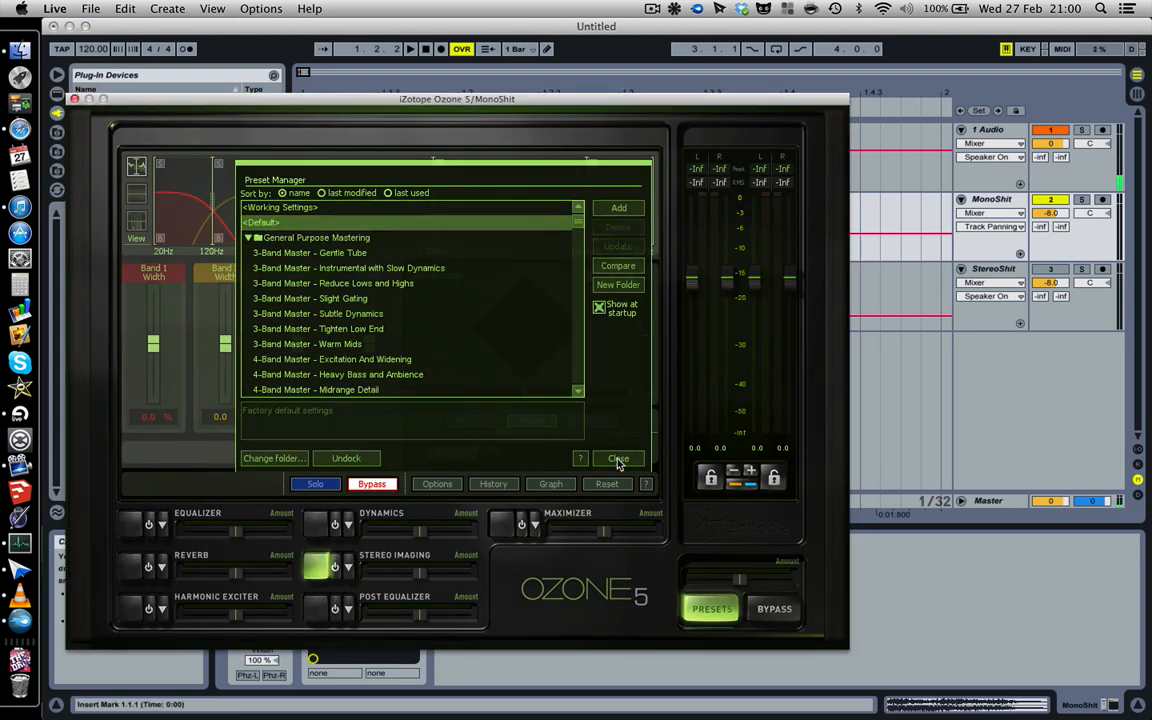
Step: Dismiss the Ozone 5 preset manager and enable the Stereo Imaging module
left_click(618, 460)
left_click(310, 524)
left_click(318, 567)
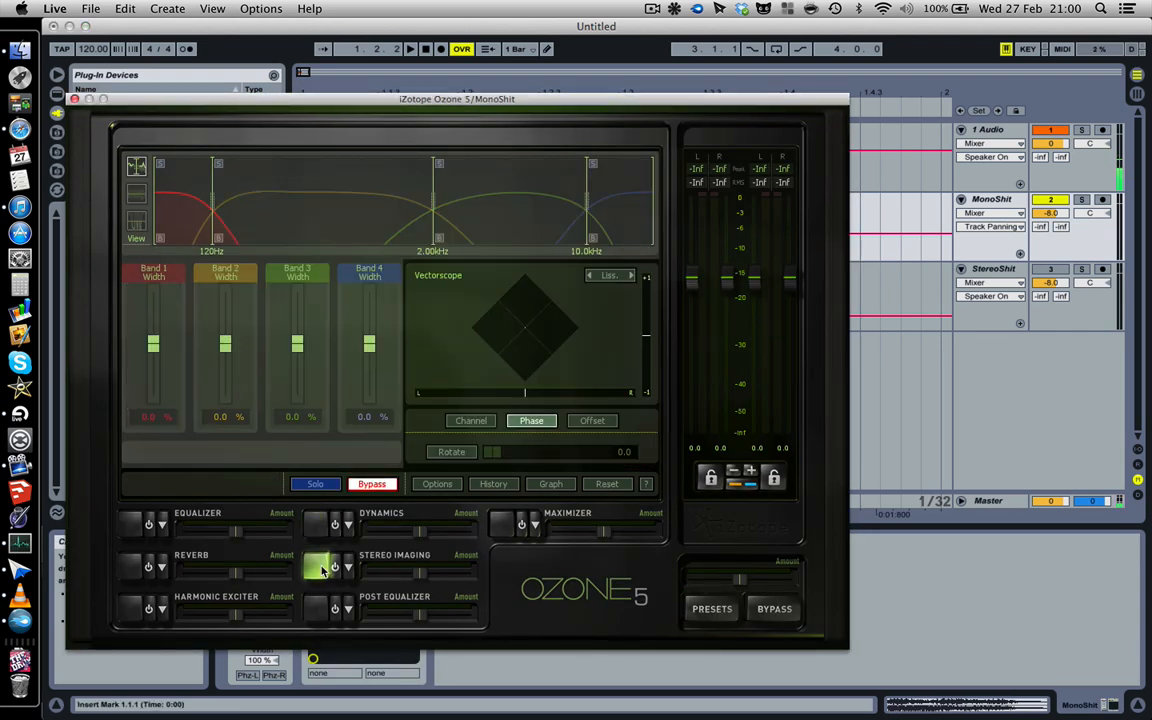
left_click(335, 567)
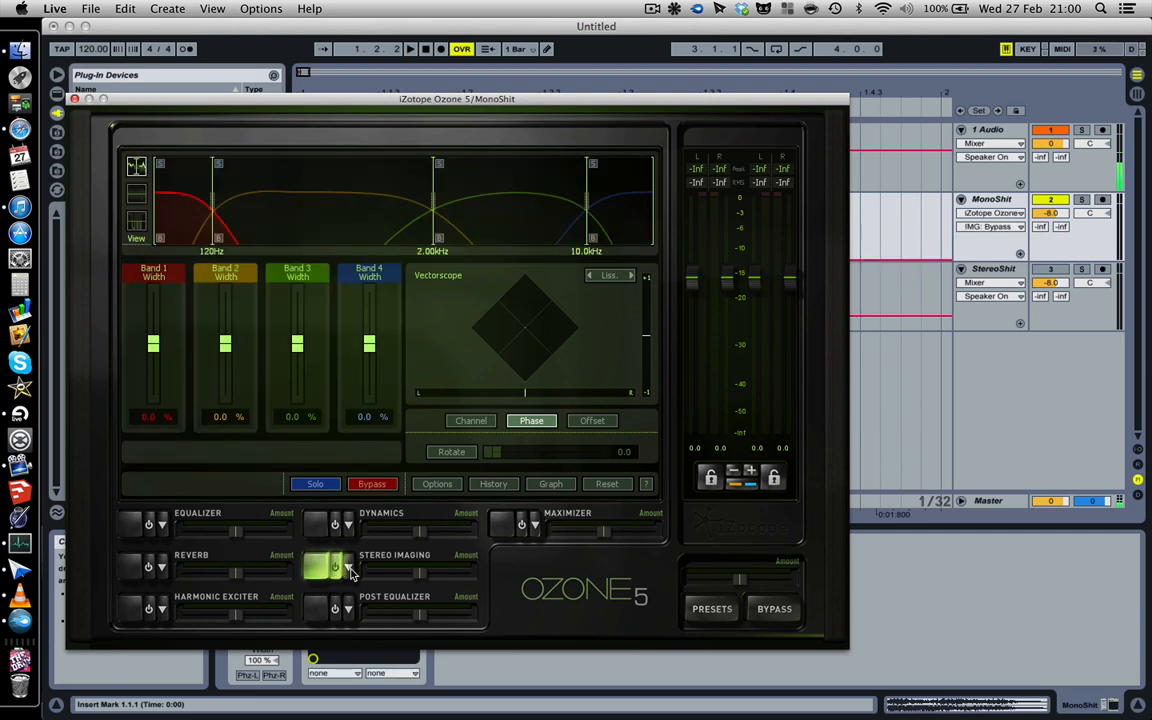
Step: Apply the Wide Spread imager preset to the Stereo Imaging module and close the Ozone 5 window
left_click(348, 568)
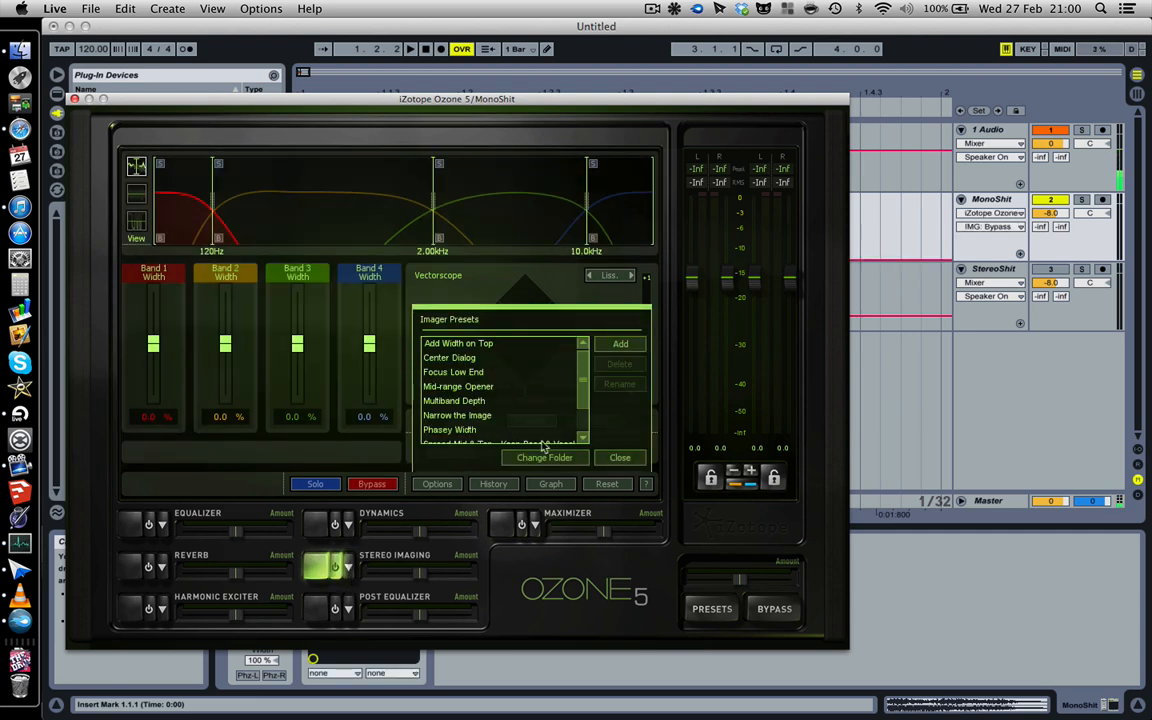
scroll(480, 397, "down", 3)
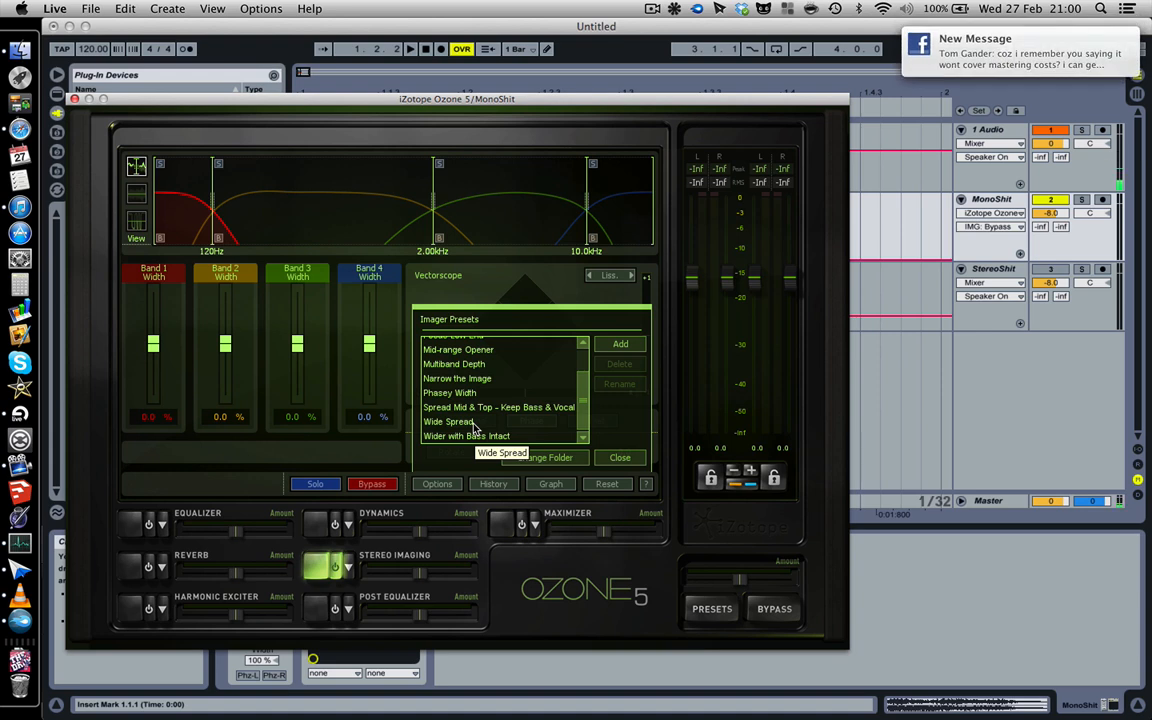
left_click(475, 422)
left_click(615, 458)
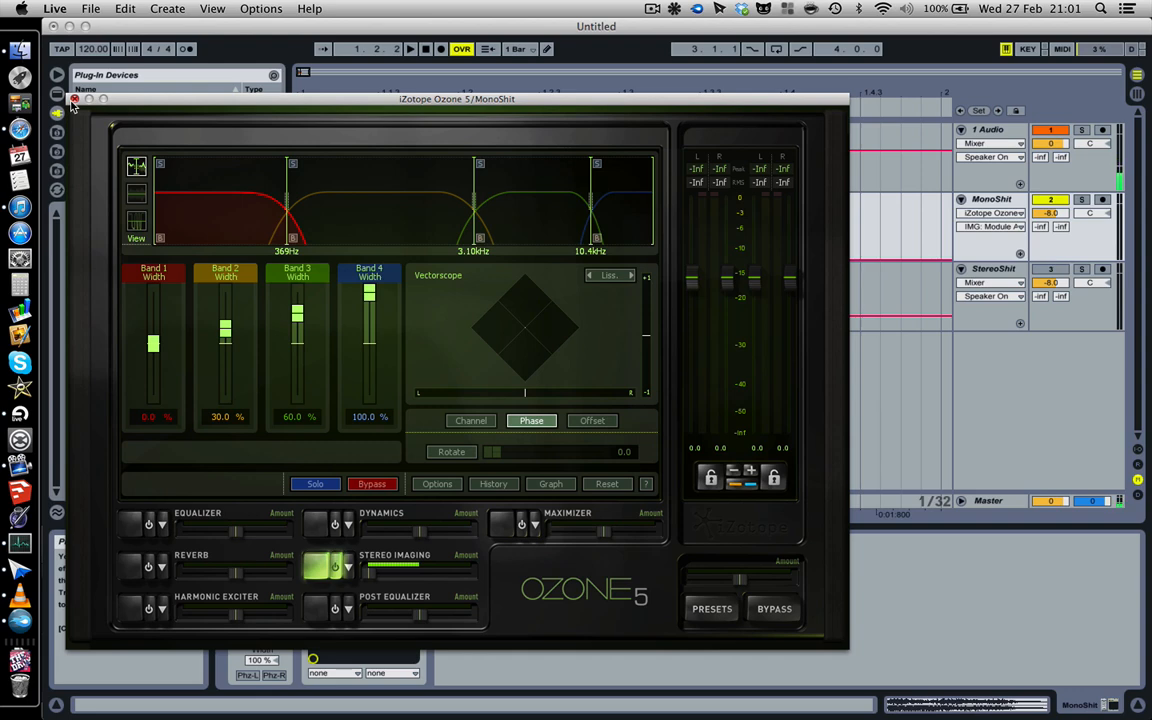
left_click(74, 99)
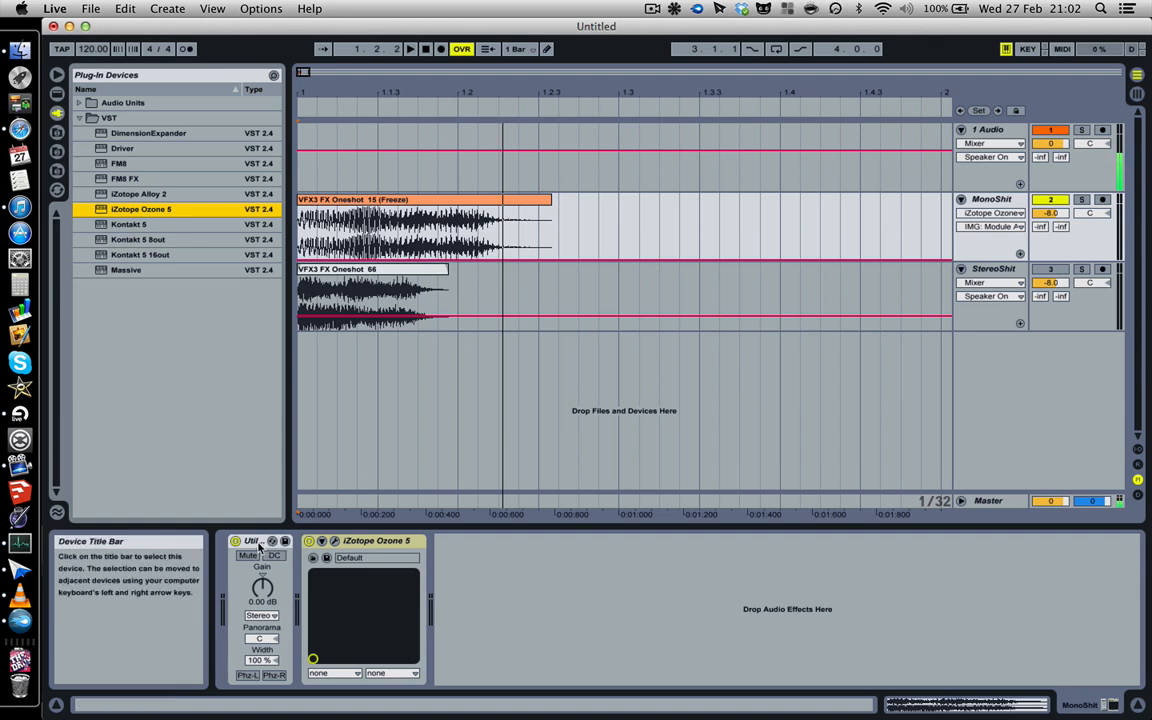
Step: Delete iZotope Ozone 5 from the MonoShit track's device chain, keeping only the Utility
left_click(250, 541)
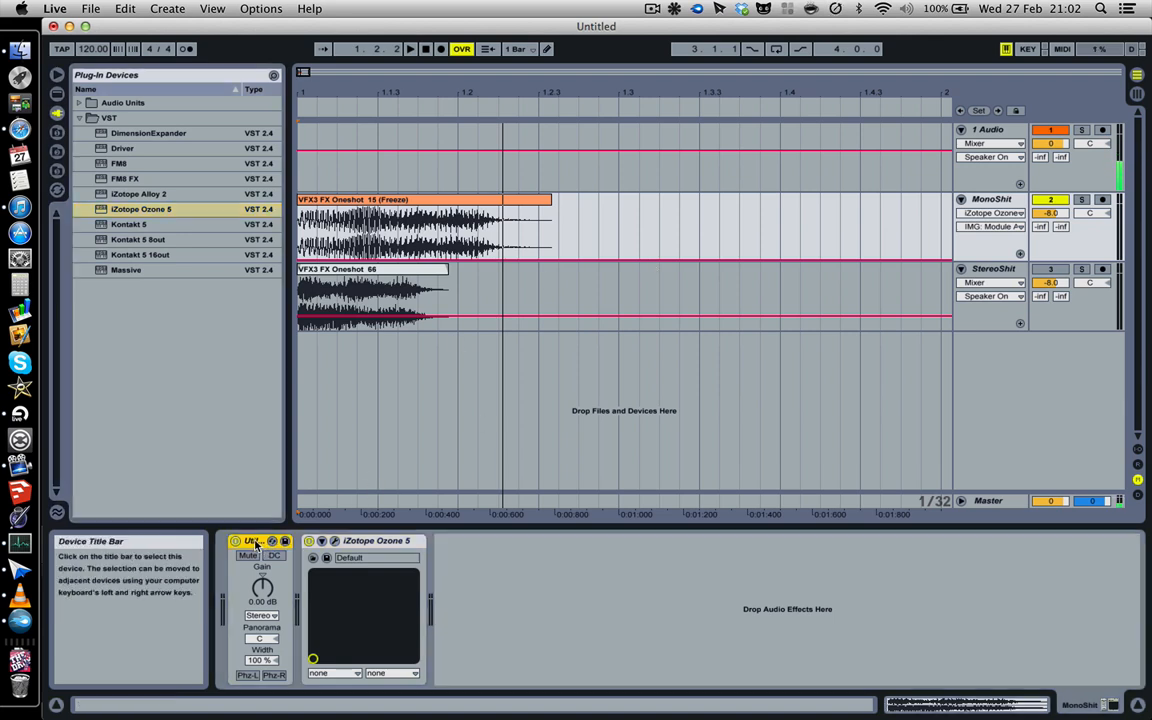
left_click(398, 542)
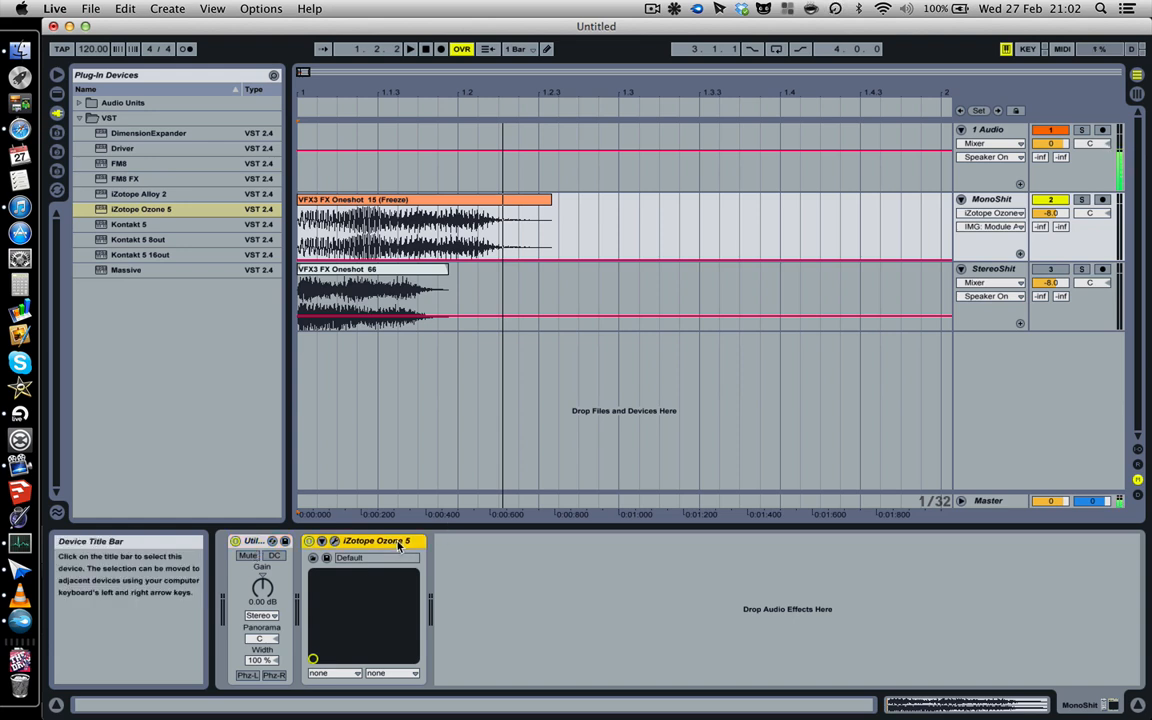
key("Delete")
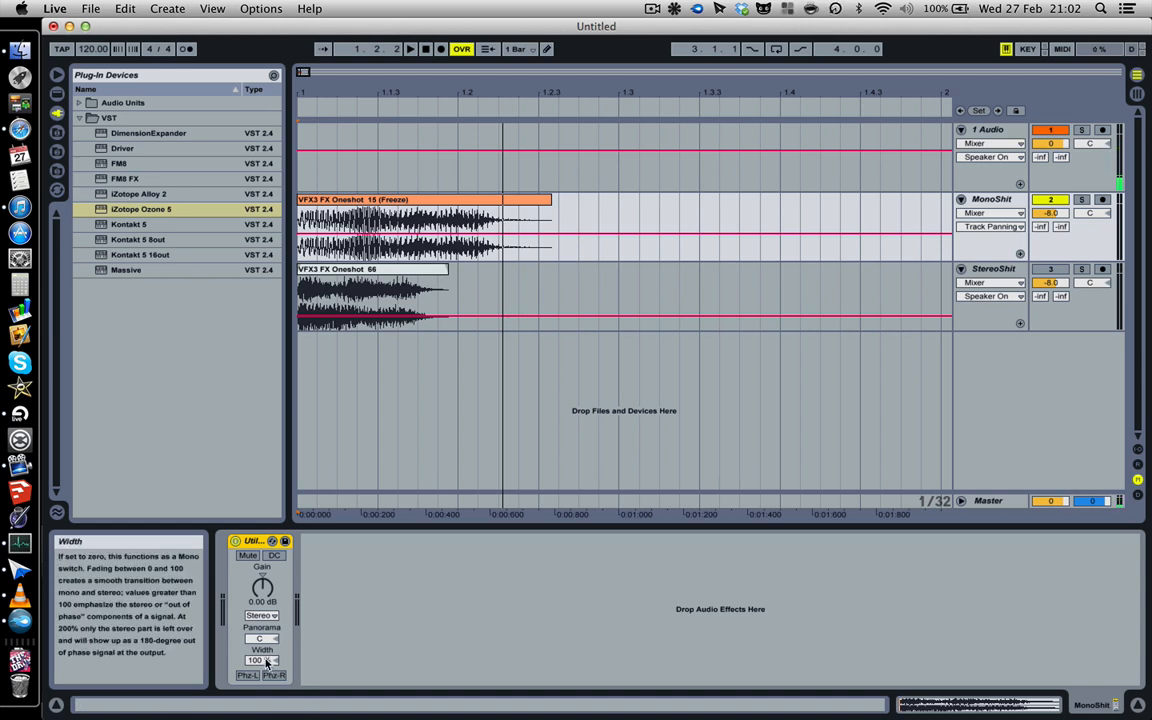
Step: Try the MonoShit Utility's width at 0% and 200%, and reset it to 100%
left_click_drag(266, 661, 266, 688)
key("Delete")
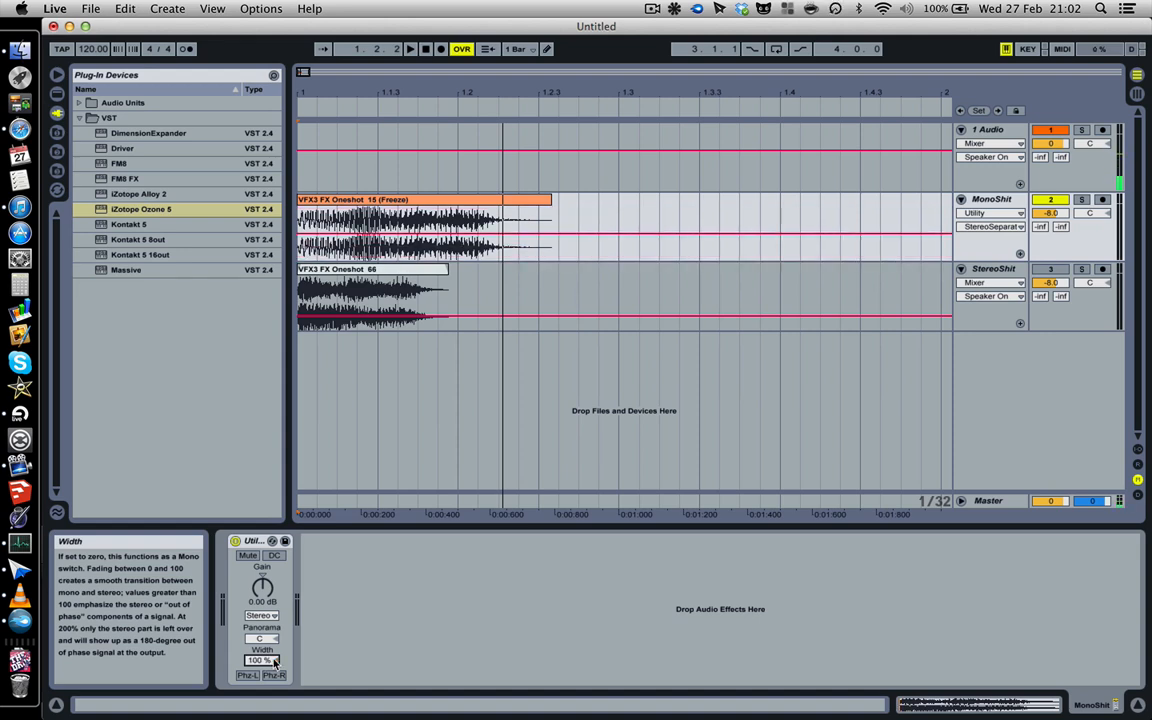
left_click_drag(262, 664, 262, 715)
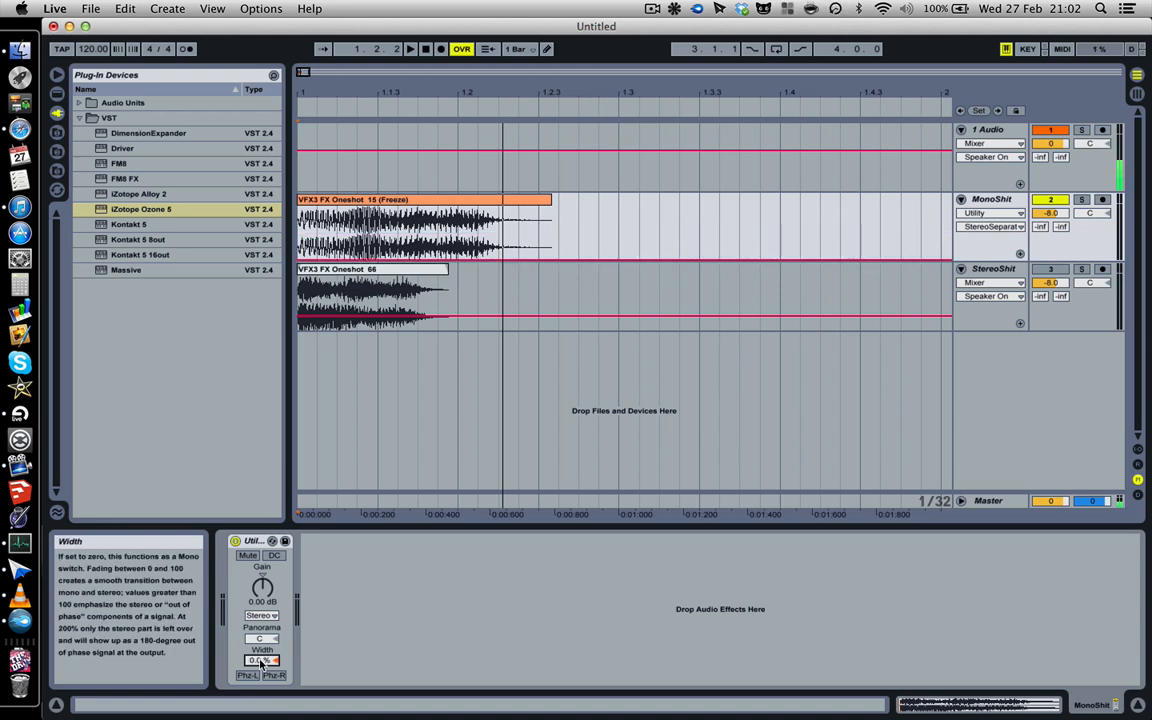
left_click_drag(262, 664, 262, 560)
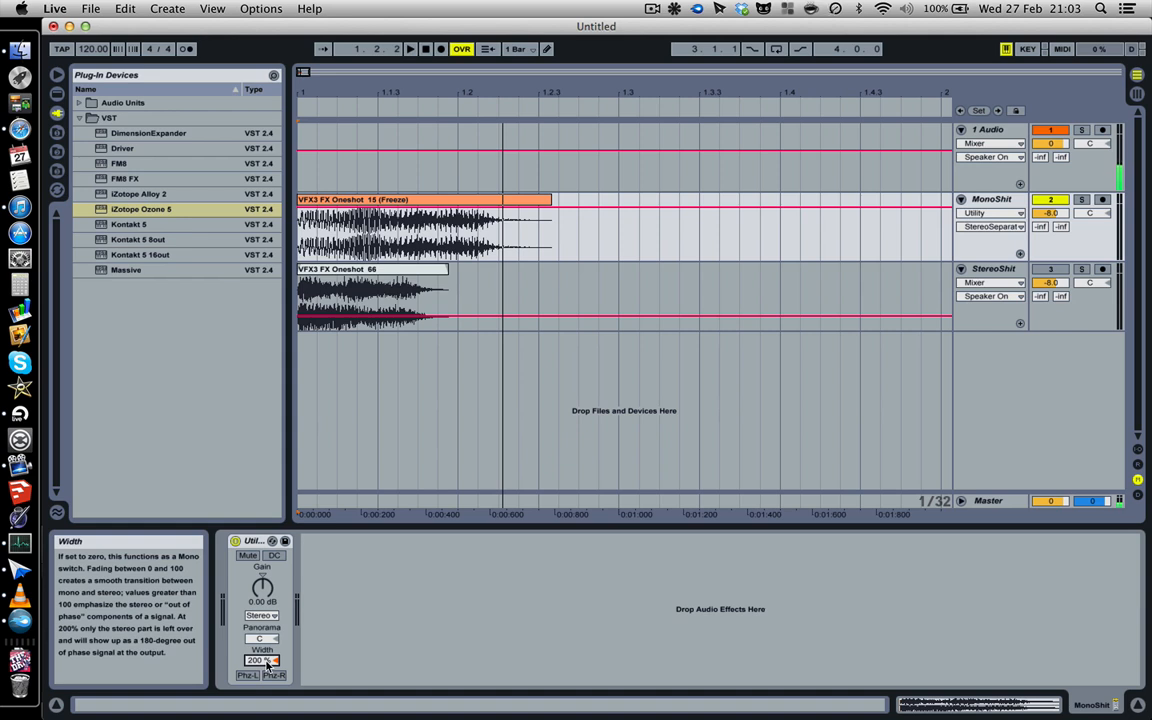
mouse_move(267, 662)
left_mouse_down()
mouse_move(267, 704)
mouse_move(266, 665)
left_mouse_up()
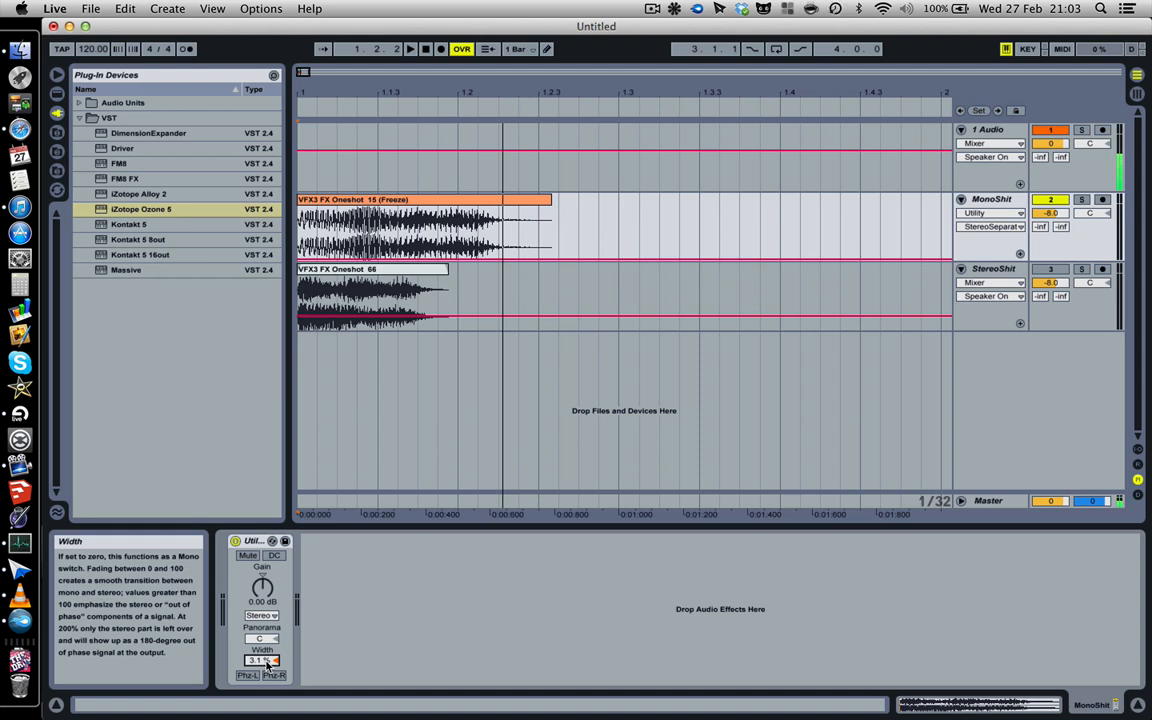
mouse_move(267, 665)
left_mouse_down()
mouse_move(270, 625)
mouse_move(273, 664)
left_mouse_up()
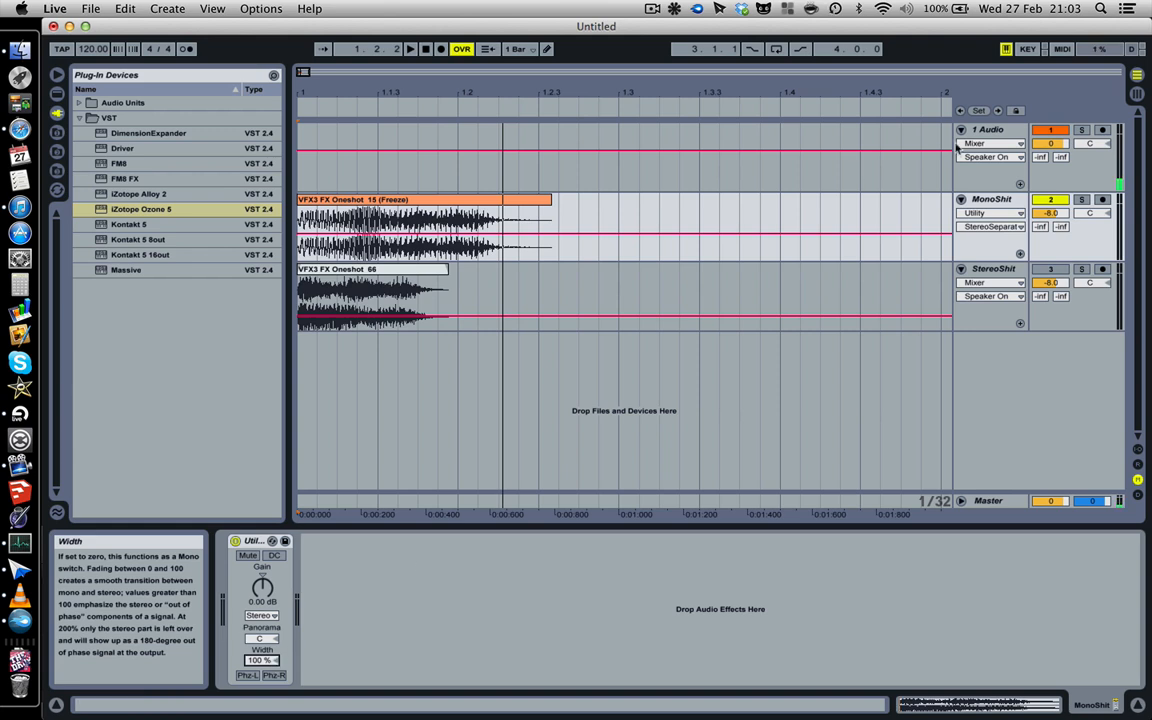
Step: Play the MonoShit track while narrowing its Utility width and raising it to 200%
left_click(984, 181)
left_click(872, 200)
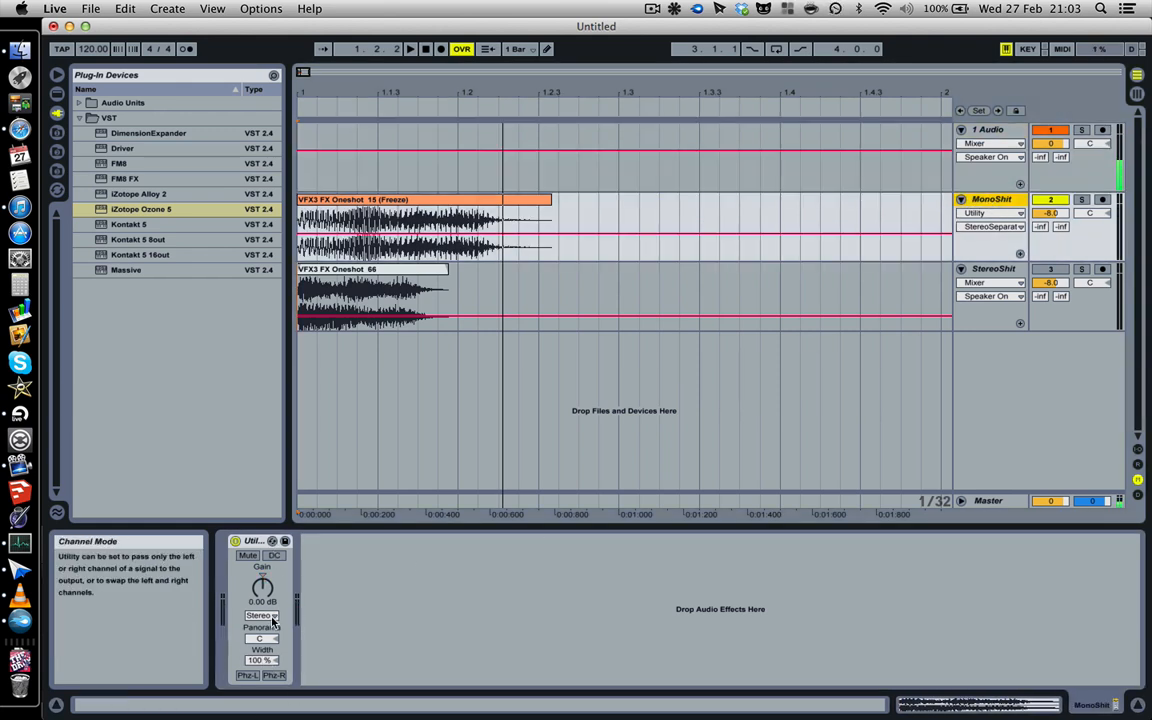
key("space")
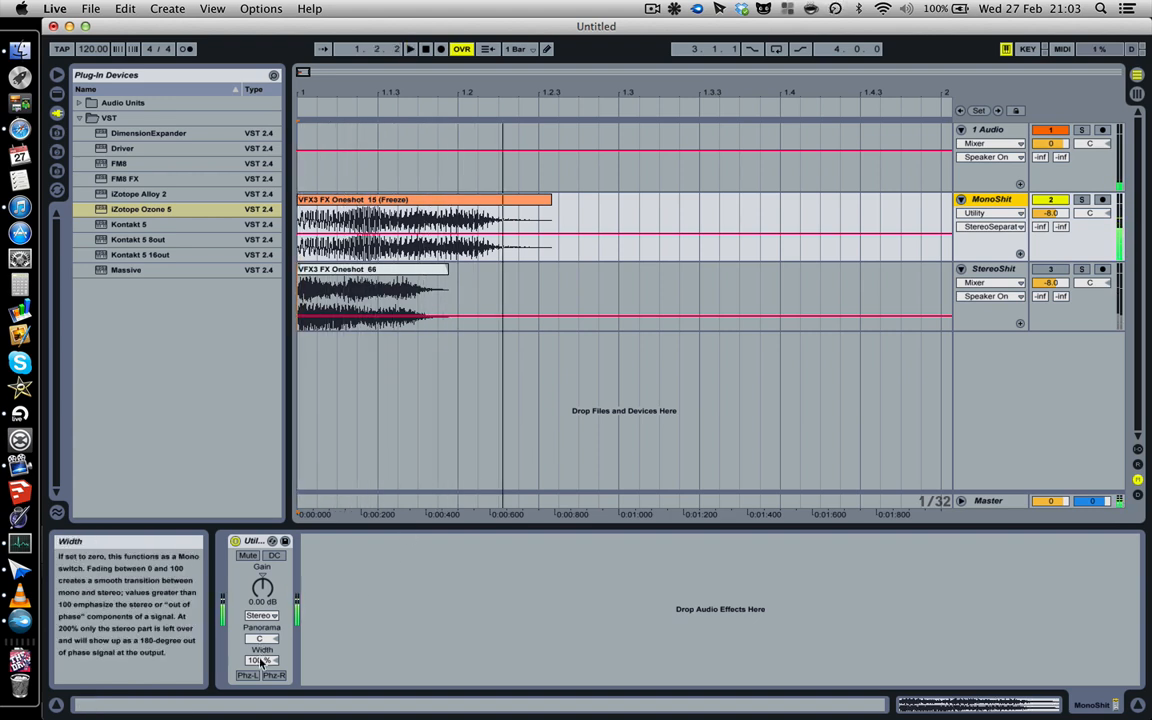
left_click_drag(261, 660, 261, 714)
left_click_drag(261, 660, 261, 556)
key("space")
key("space")
key("space")
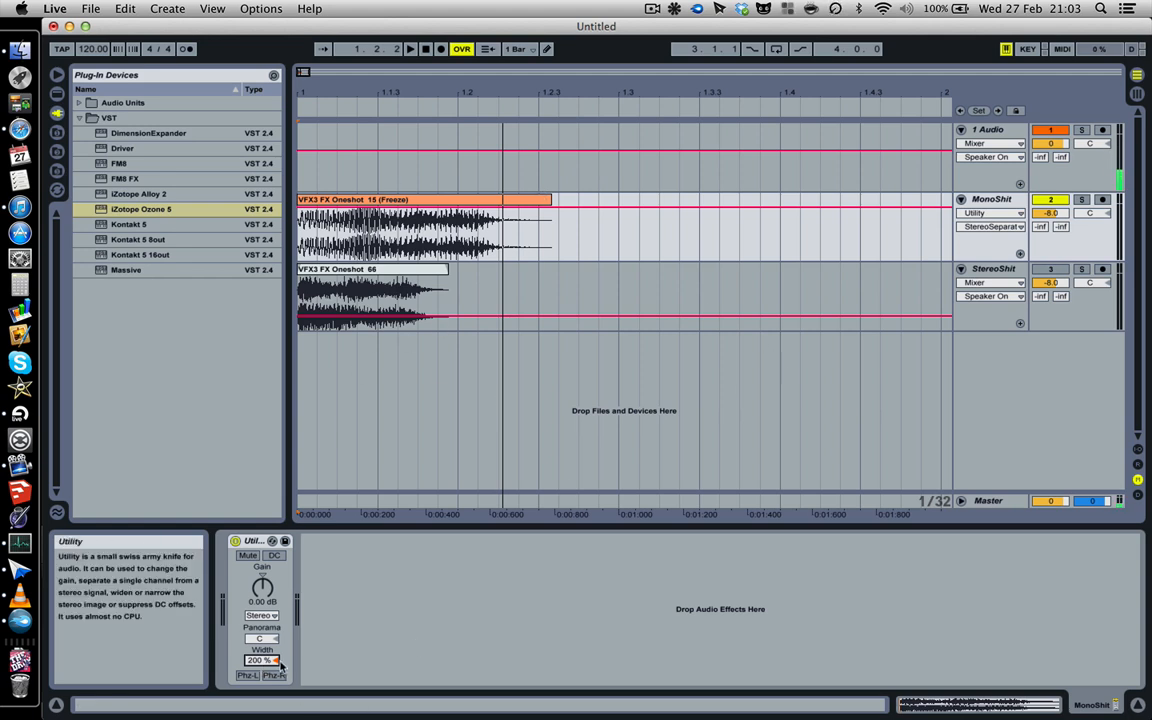
Step: Activate the StereoShit track in place of MonoShit and play it with its Utility width at 0%
left_click(992, 269)
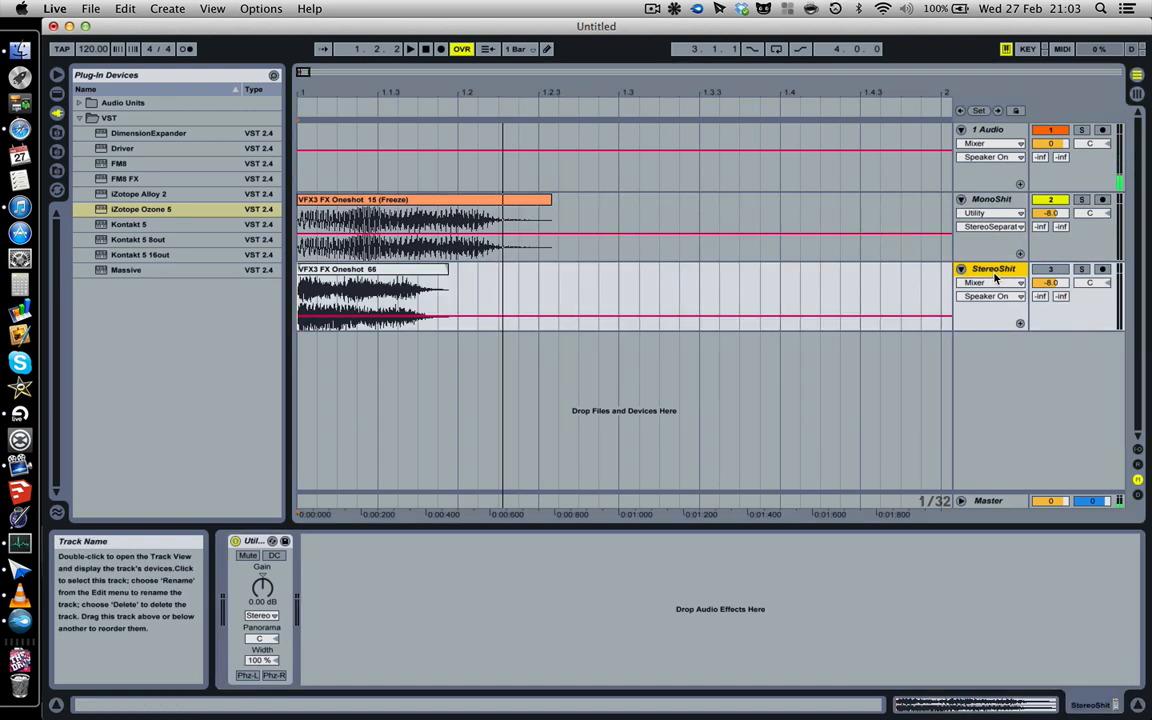
left_click(1050, 269)
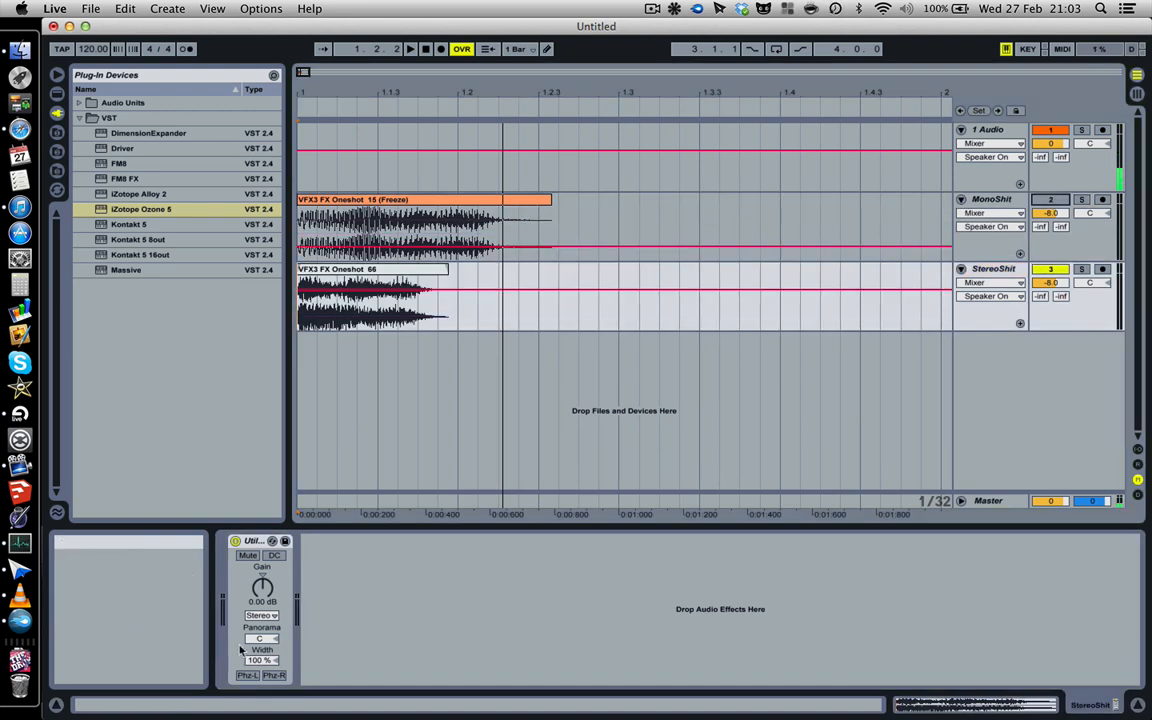
key("space")
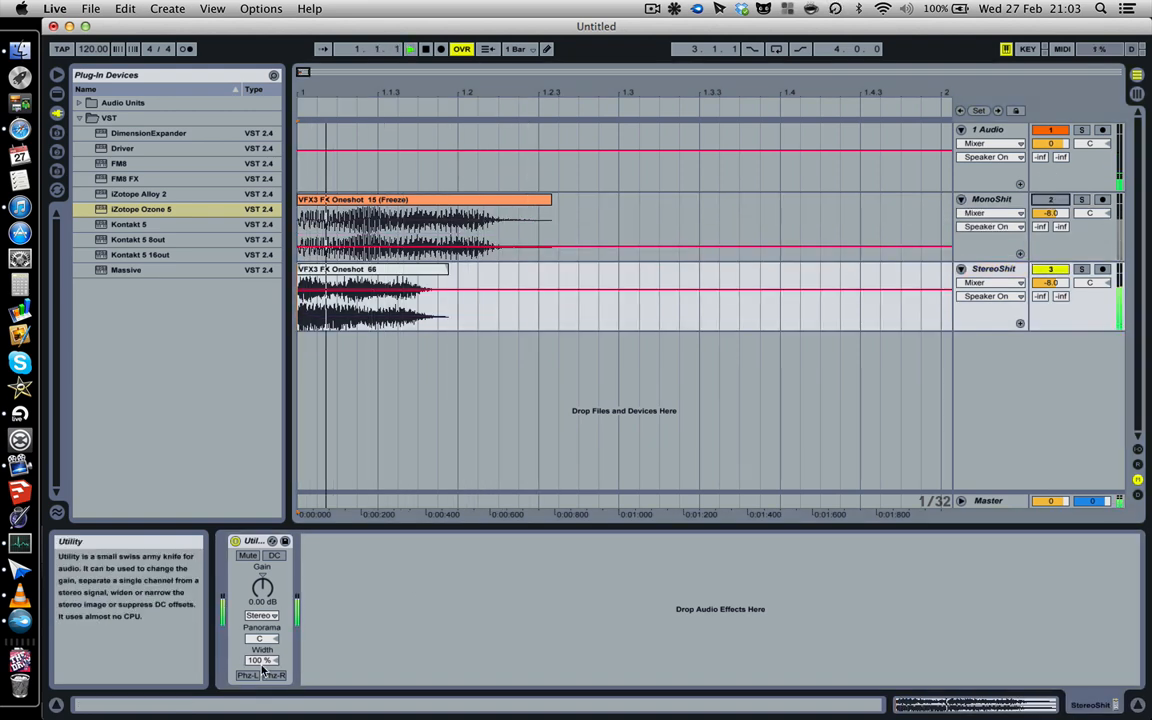
left_click_drag(262, 662, 262, 716)
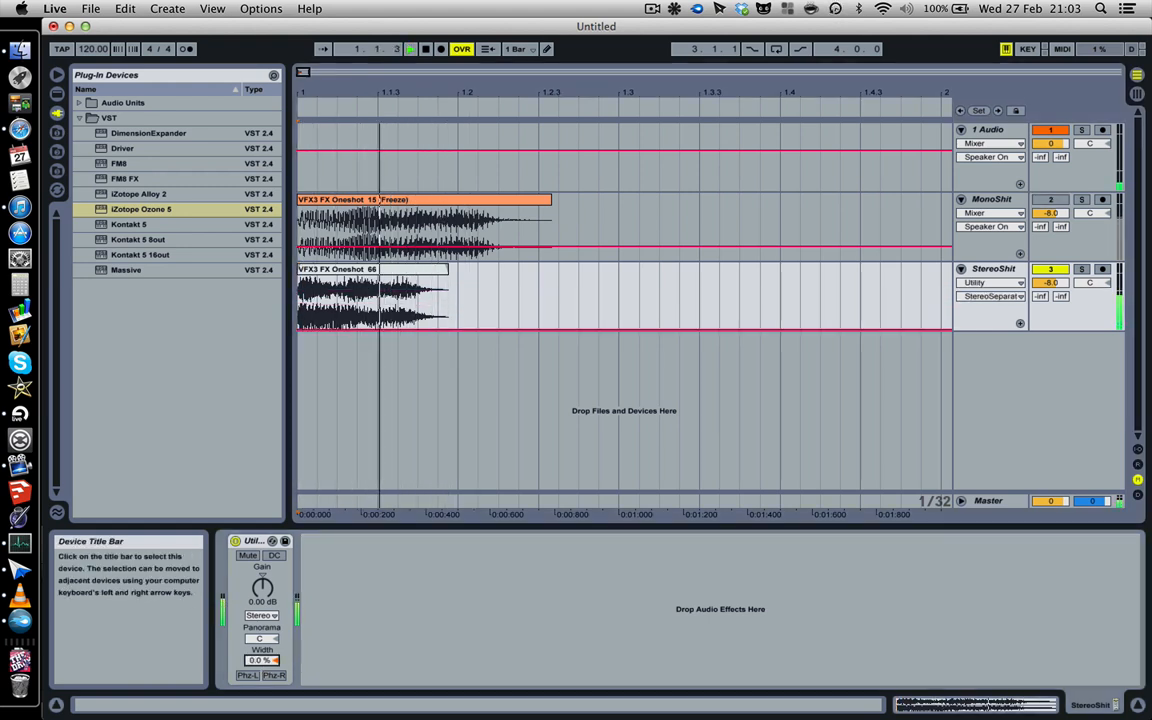
key("space")
Step: Audition the StereoShit track with its Utility width at about 198%, and reset the width to 100%
left_click_drag(262, 662, 262, 580)
key("space")
key("space")
key("space")
key("space")
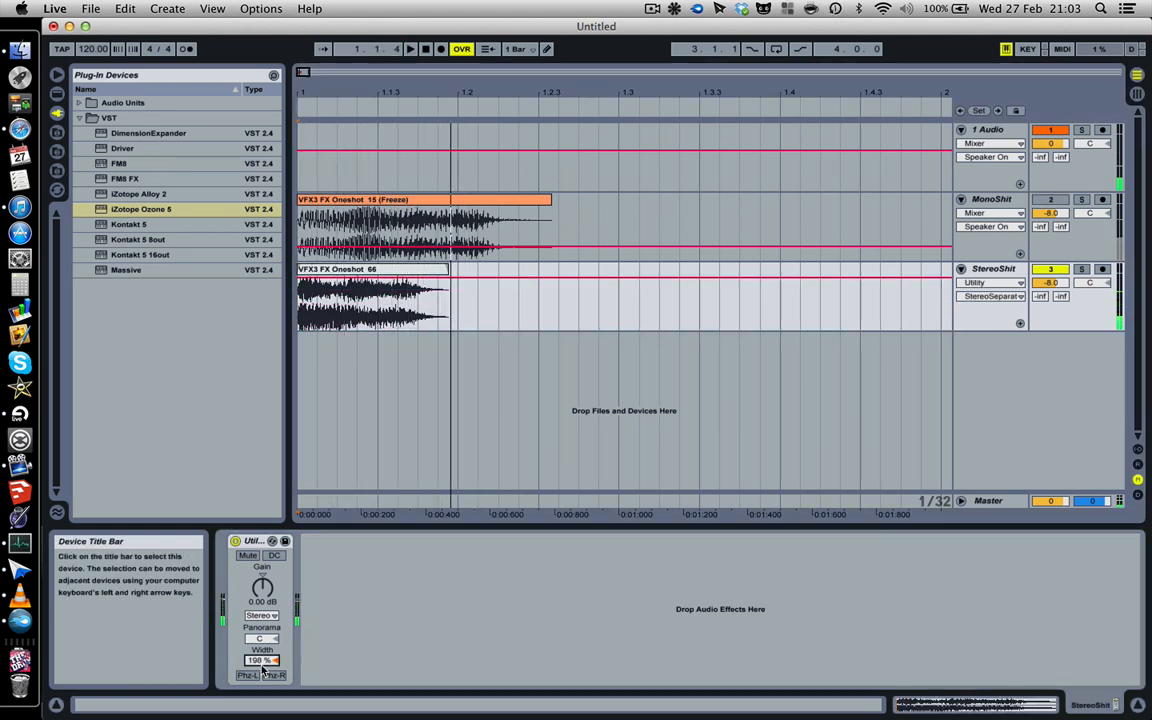
left_click(277, 661)
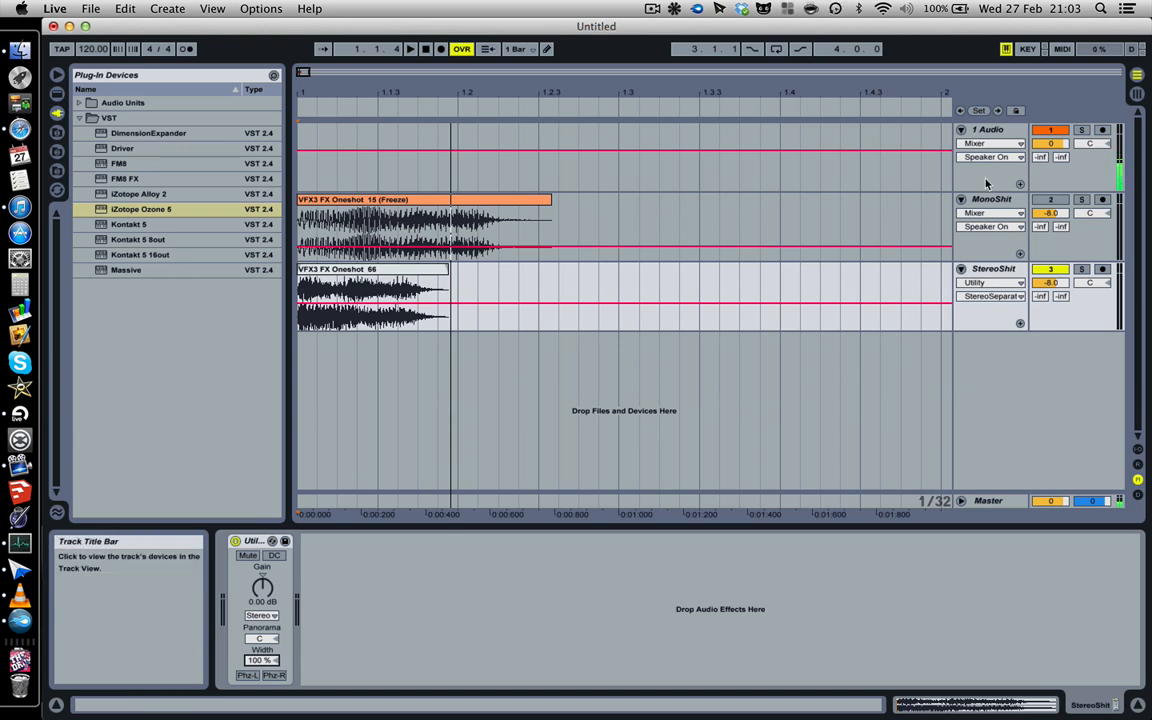
Step: Deactivate the StereoShit track, reactivate MonoShit and show the MonoShit device chain
left_click(1049, 270)
left_click(1058, 200)
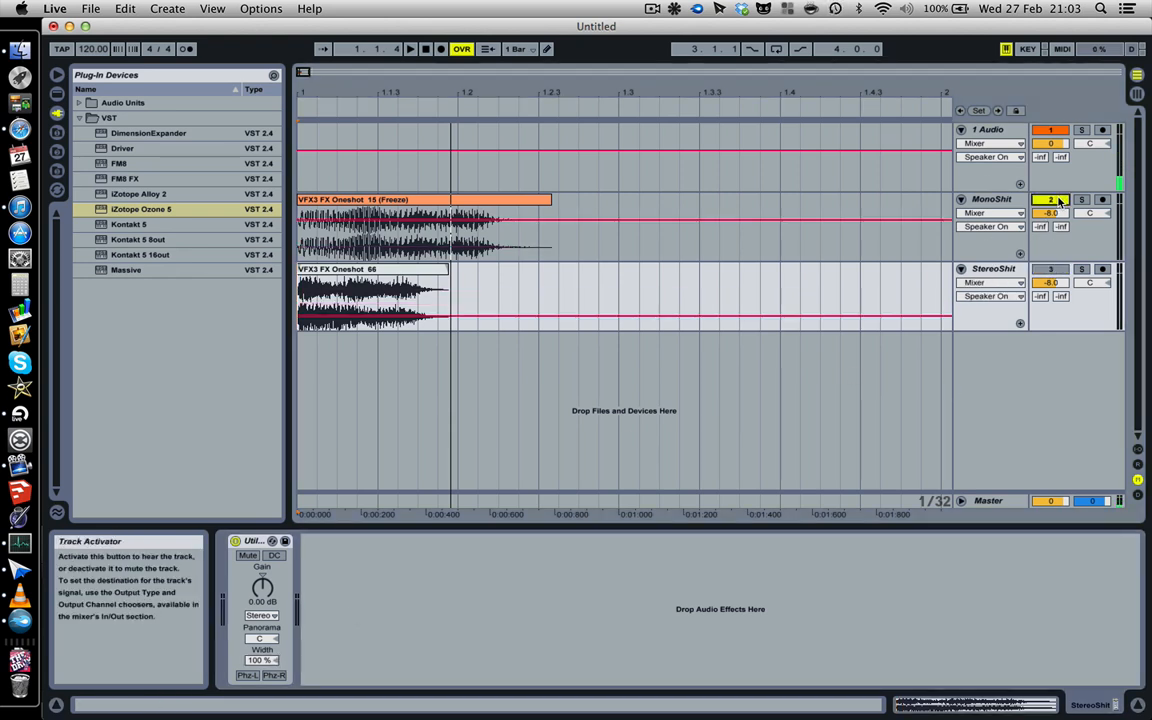
left_click(992, 200)
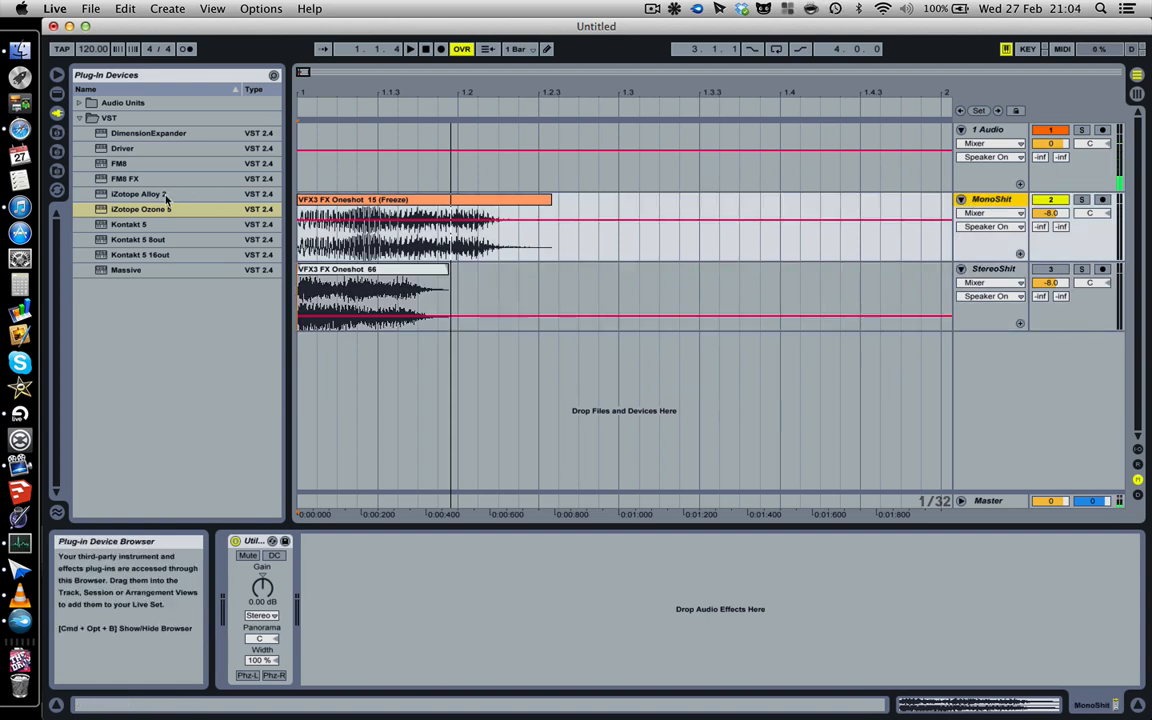
Step: Load iZotope Ozone 5 on the MonoShit track and place it before the Utility in the chain
left_click_drag(150, 216, 347, 584)
left_click(78, 100)
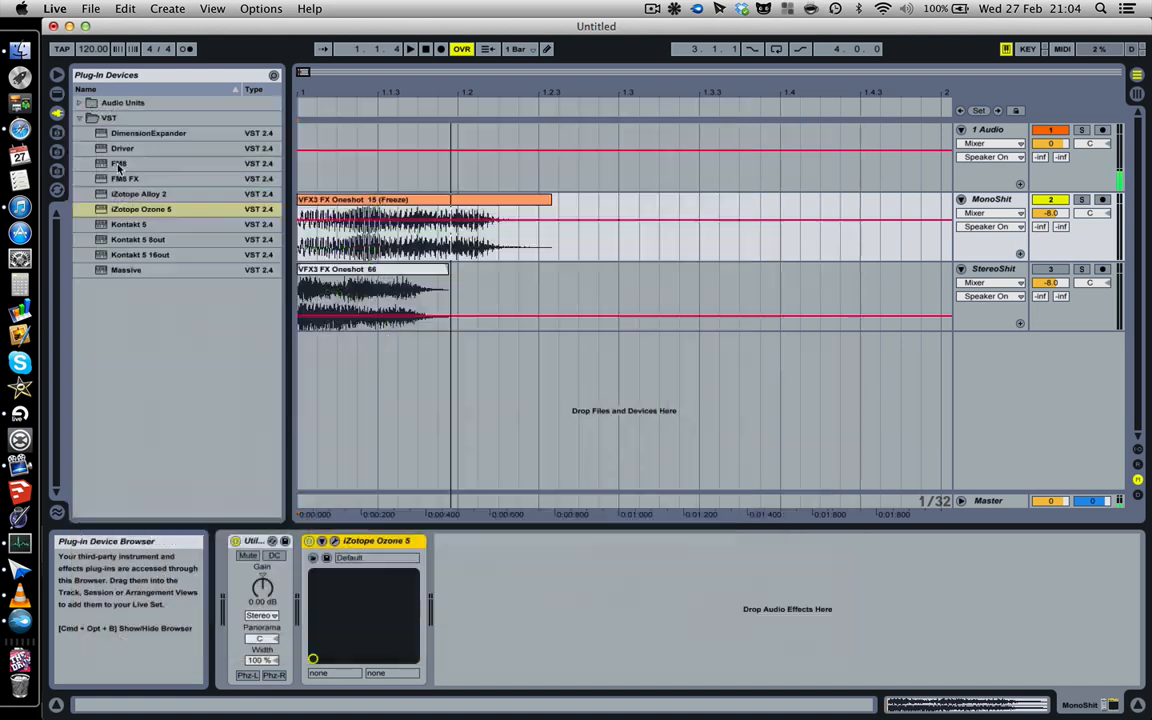
left_click_drag(365, 541, 267, 548)
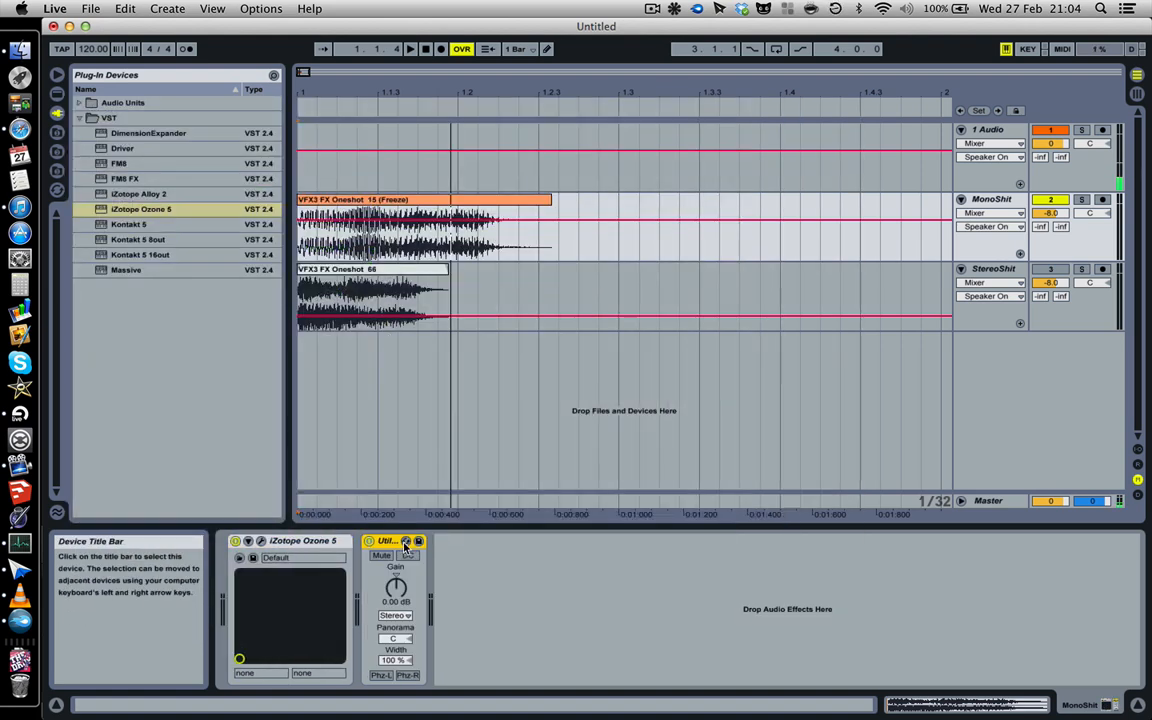
Step: Open the Ozone 5 window, enable Stereo Imaging and apply the Phasey Width imager preset
left_click(261, 541)
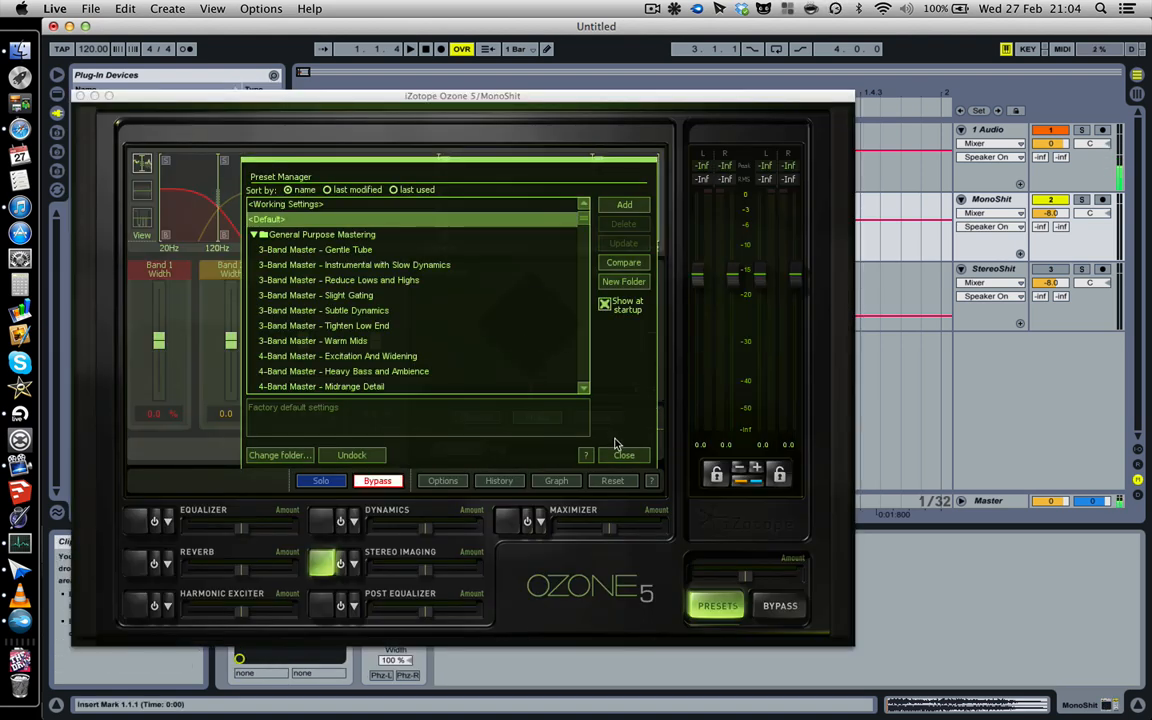
left_click(620, 452)
left_click(622, 455)
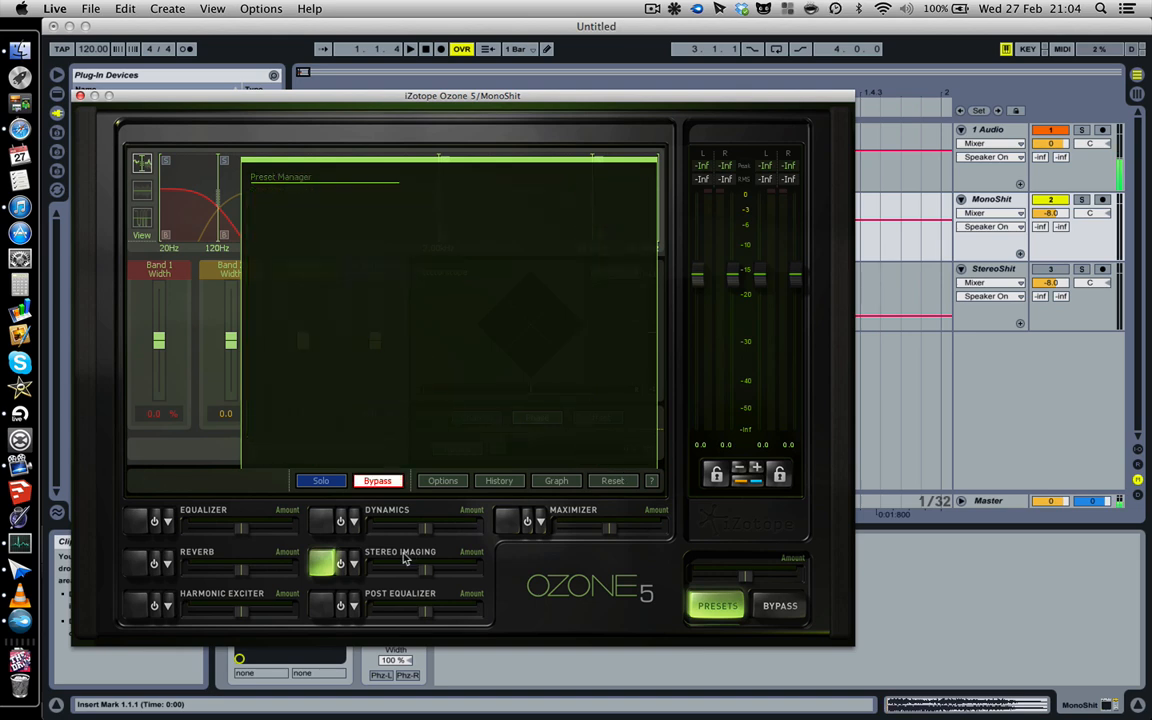
left_click(341, 566)
left_click(354, 566)
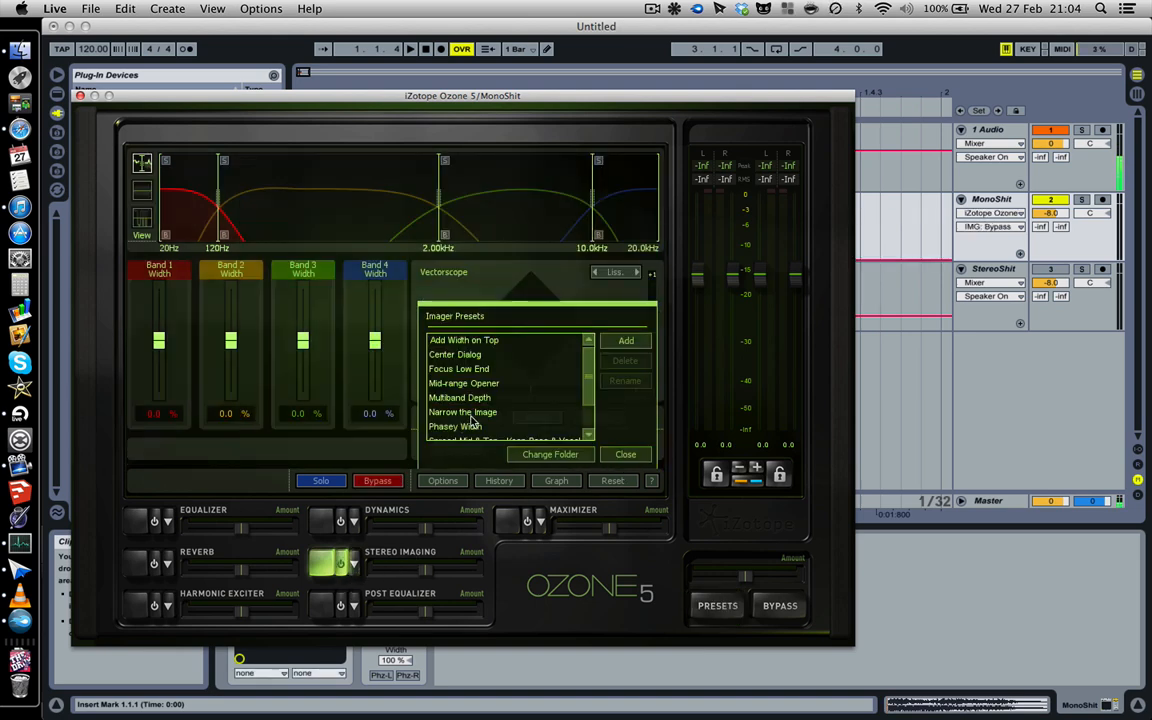
scroll(473, 421, "down", 2)
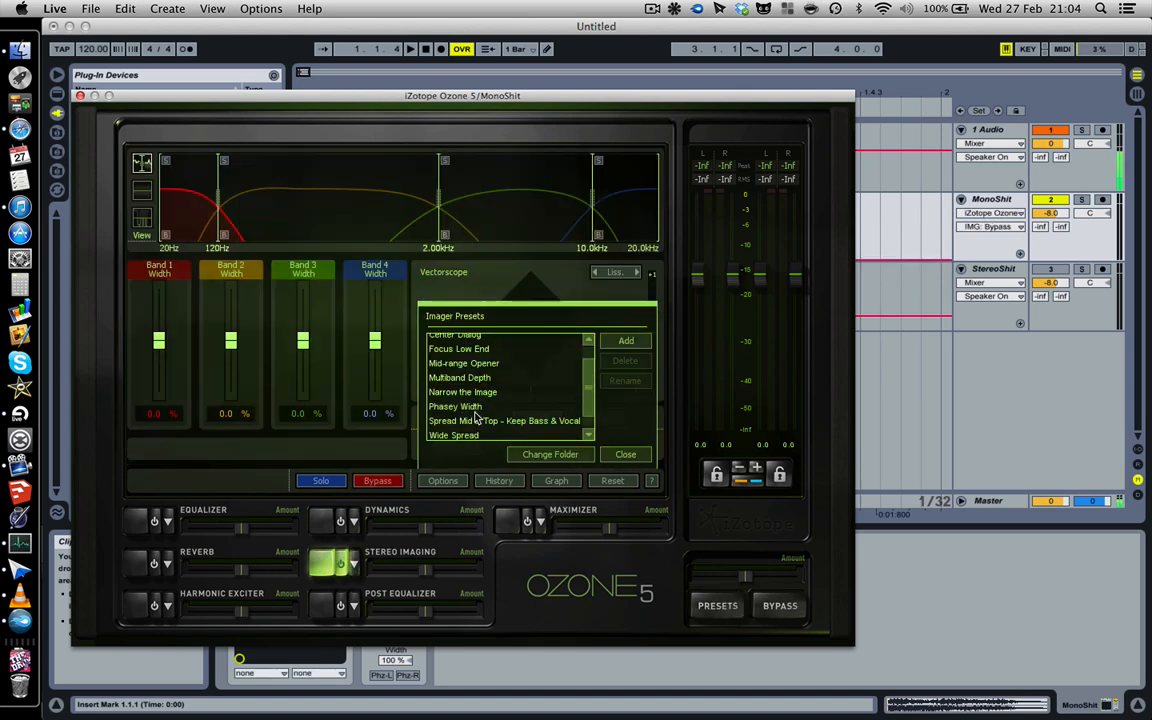
left_click(477, 409)
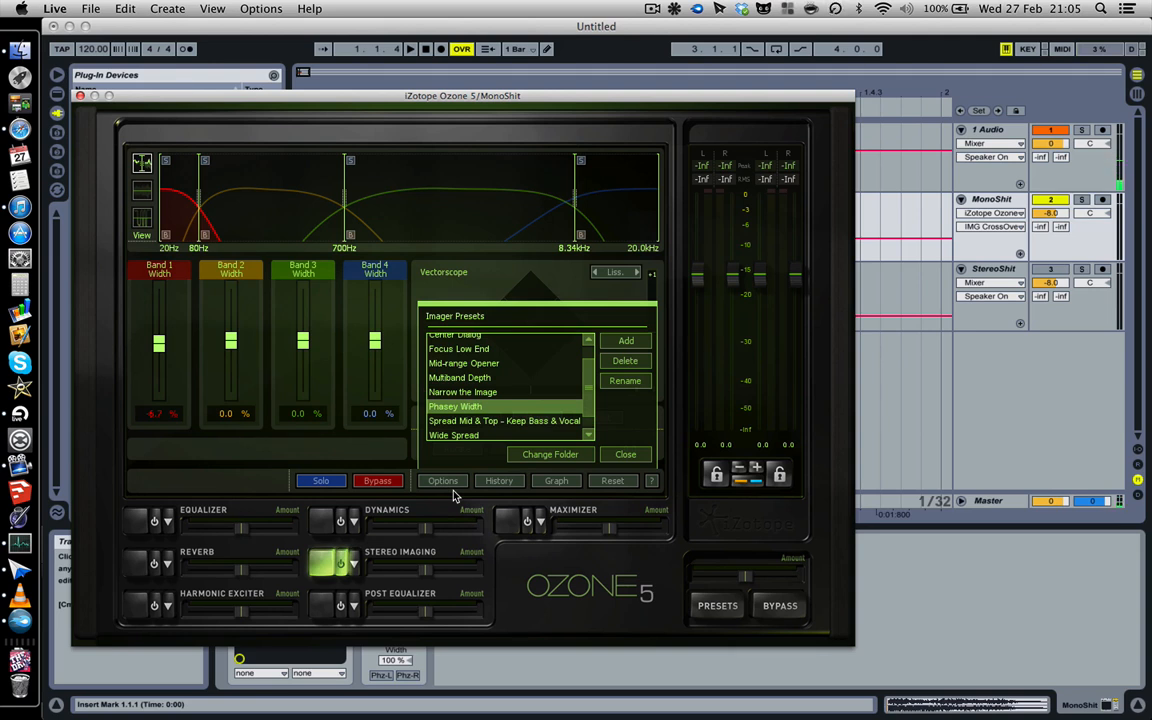
Step: Apply the Wide Spread imager preset and sweep the Band 3 width down to -100% and up to 100%
left_click(482, 435)
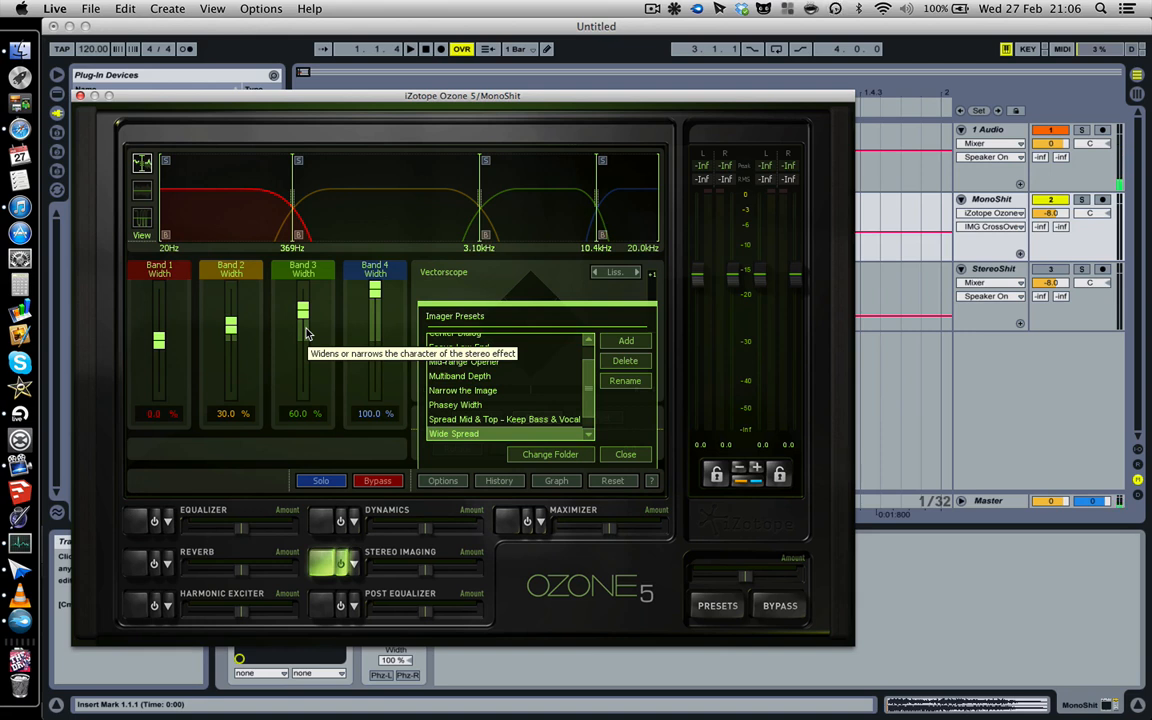
left_click_drag(307, 333, 311, 465)
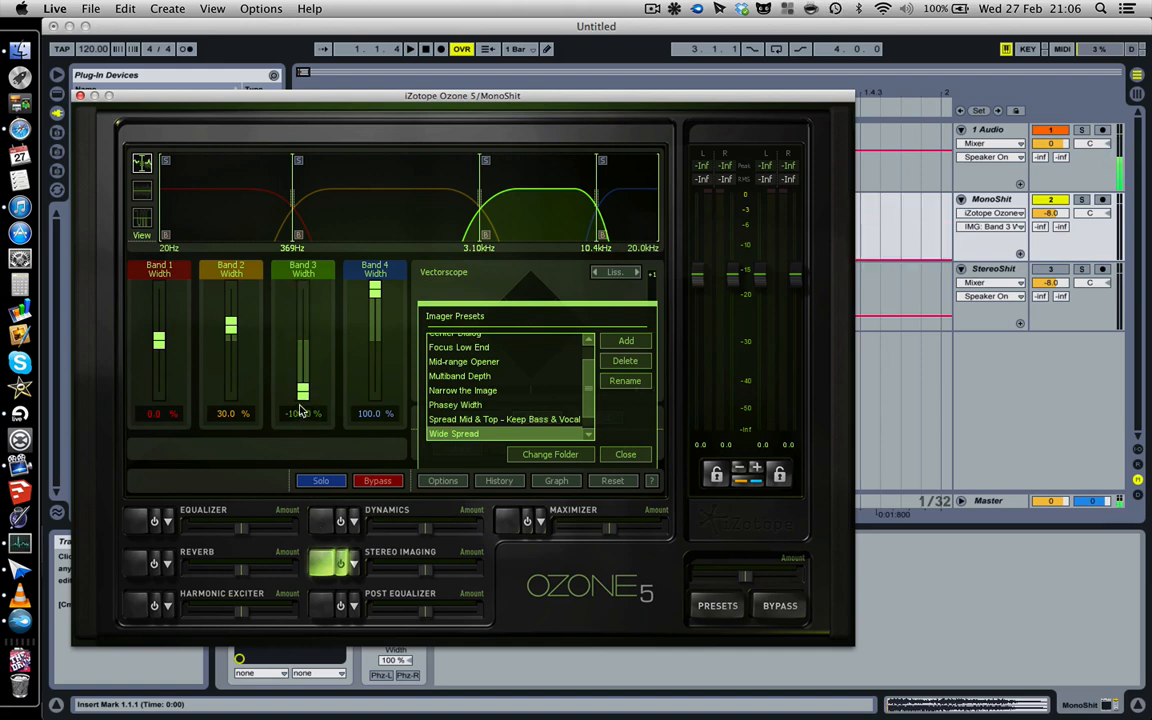
left_click_drag(273, 370, 272, 228)
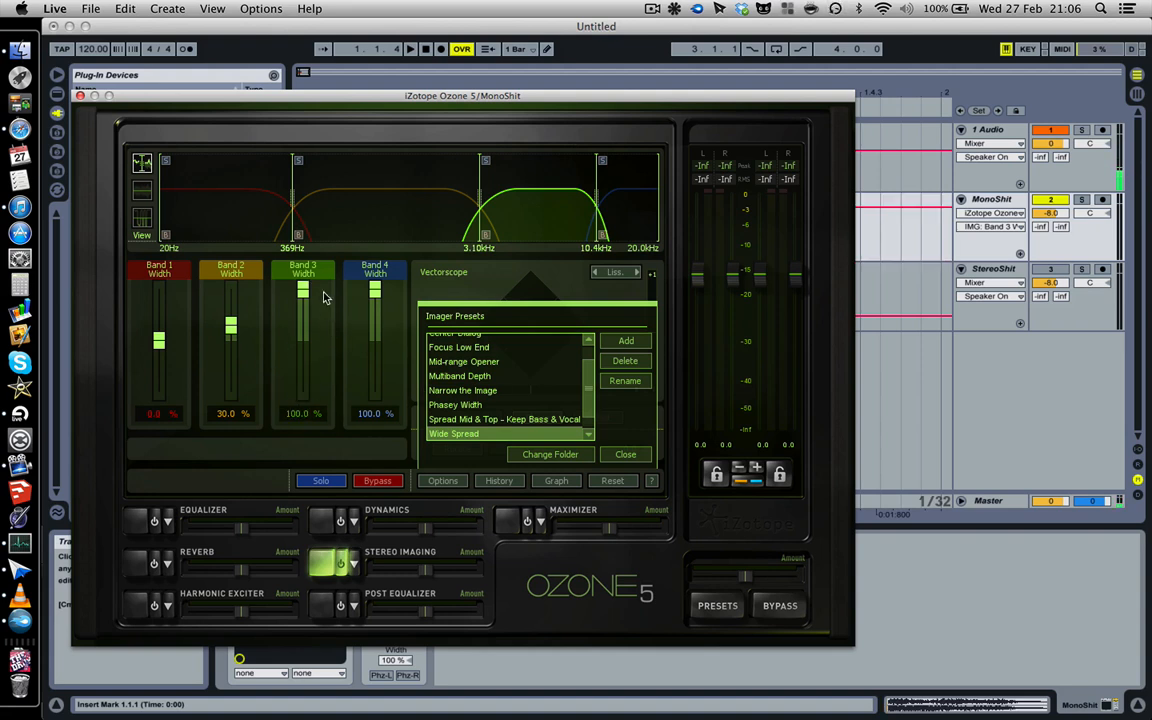
Step: Adjust the imager band widths to about 51.6% for Band 2, 84.4% for Band 3 and 82.8% for Band 4
left_click_drag(230, 325, 229, 315)
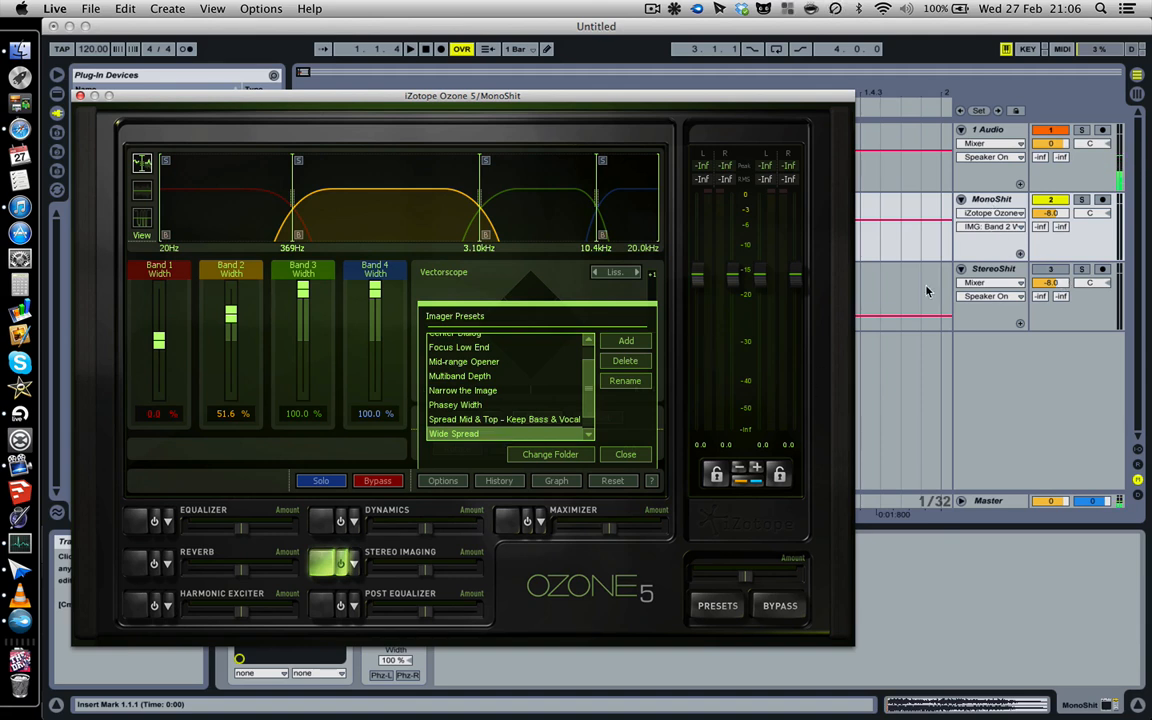
left_click(983, 275)
mouse_move(303, 290)
left_mouse_down()
mouse_move(304, 321)
mouse_move(301, 299)
left_mouse_up()
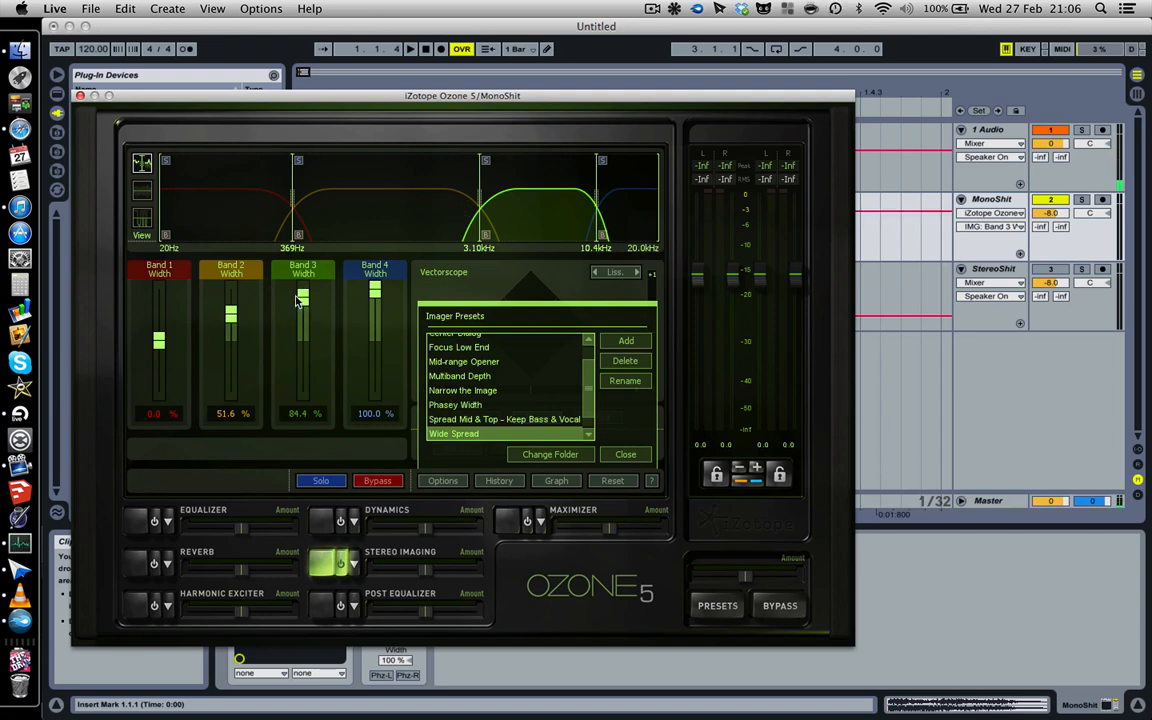
mouse_move(374, 291)
left_mouse_down()
mouse_move(373, 311)
mouse_move(368, 301)
left_mouse_up()
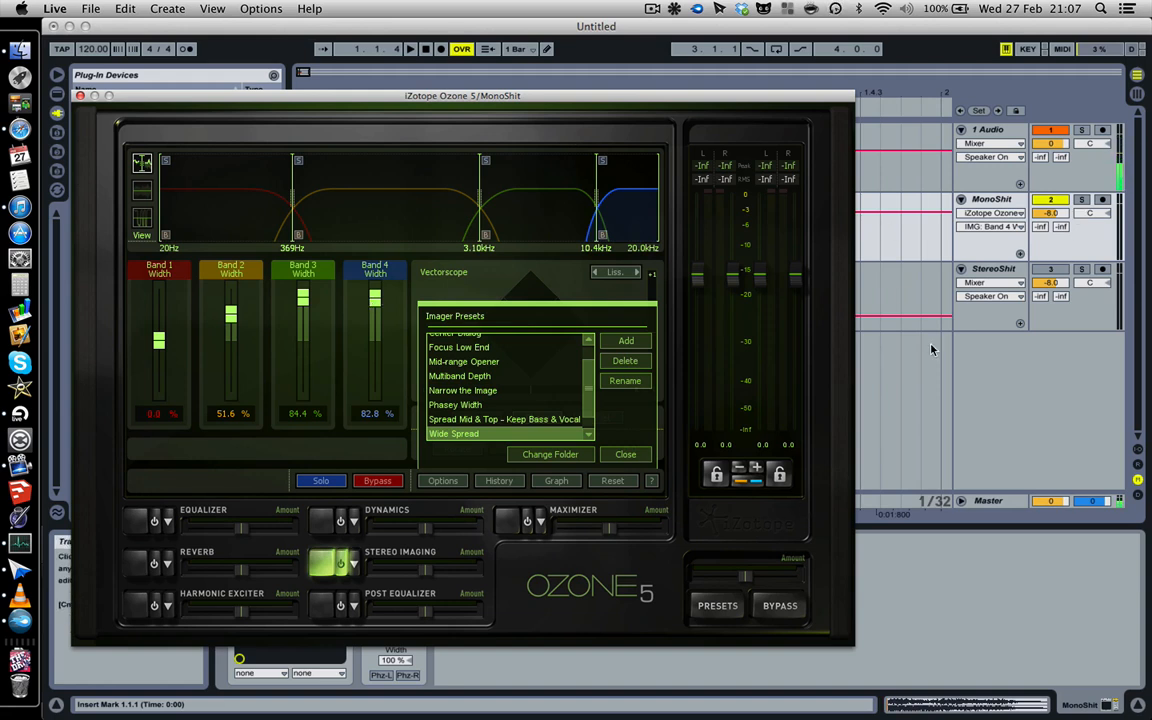
Step: Close the Ozone 5 window and view the device chains of the StereoShit and MonoShit tracks
left_click(980, 278)
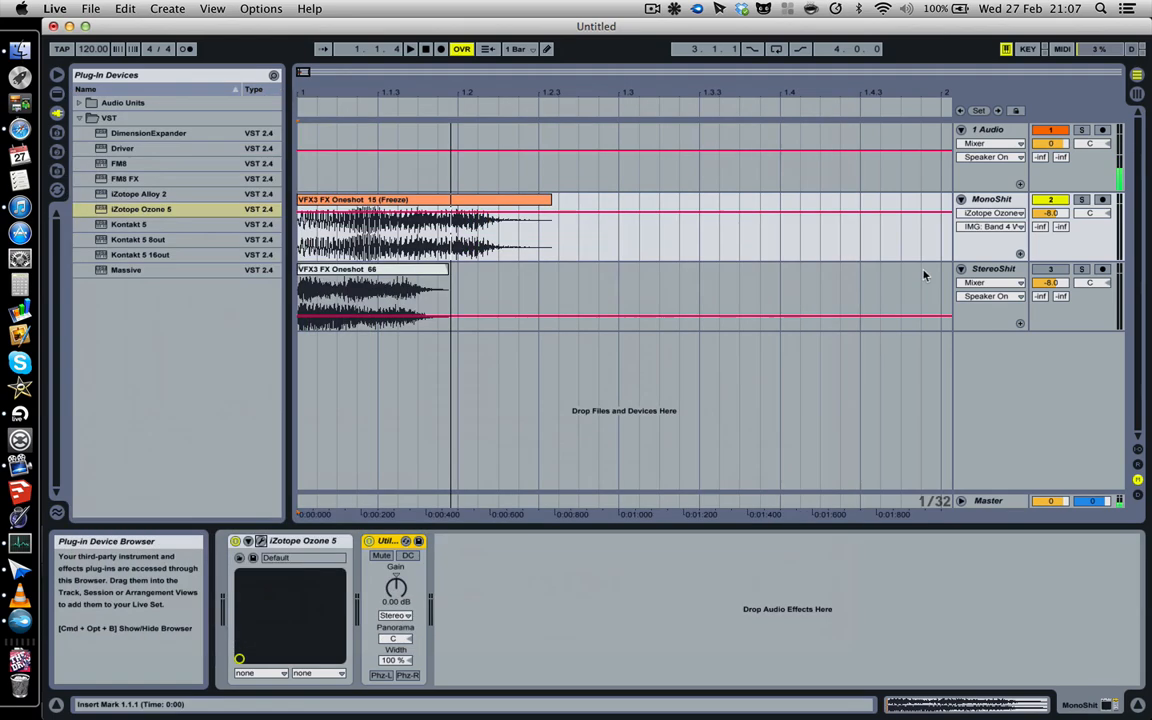
left_click(80, 95)
left_click(1008, 279)
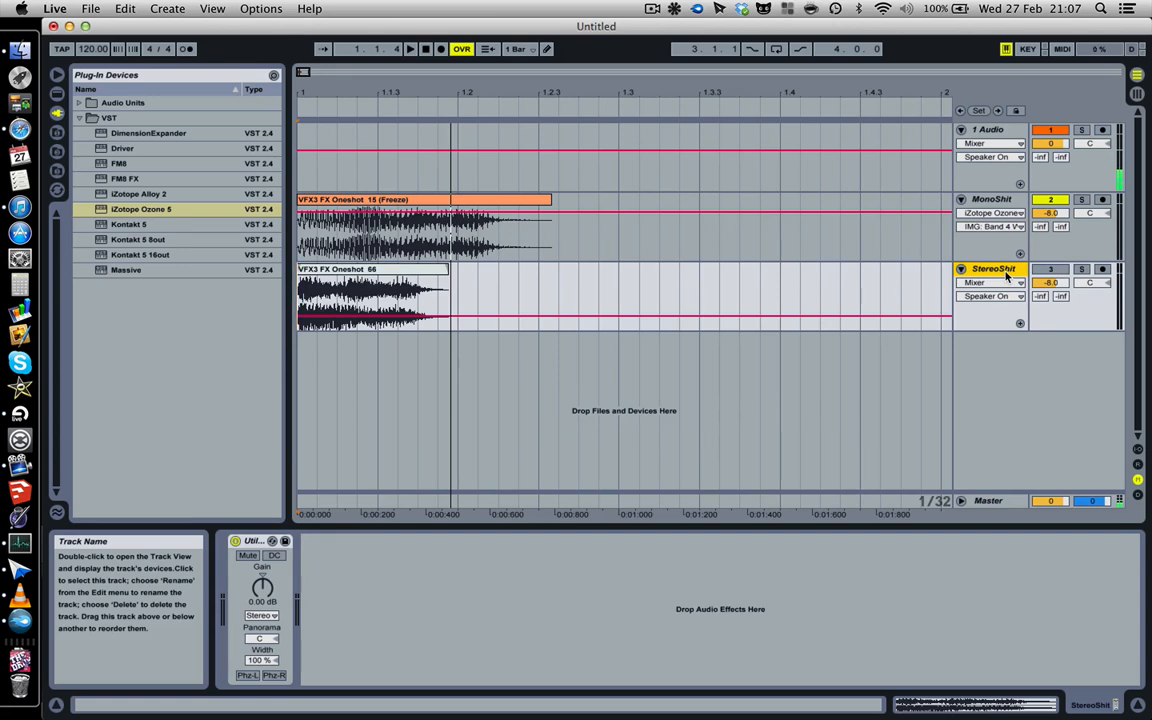
left_click(868, 196)
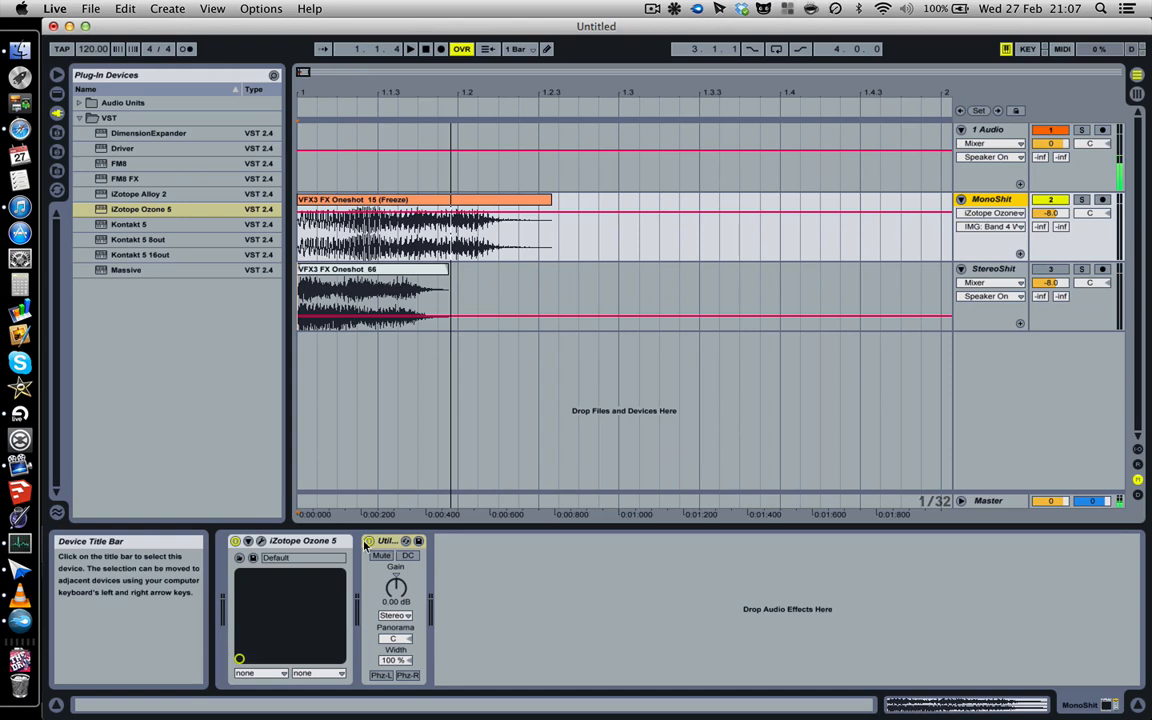
Step: Raise the MonoShit track's Utility width to about 198%, and reduce it to 0%
left_click(323, 542)
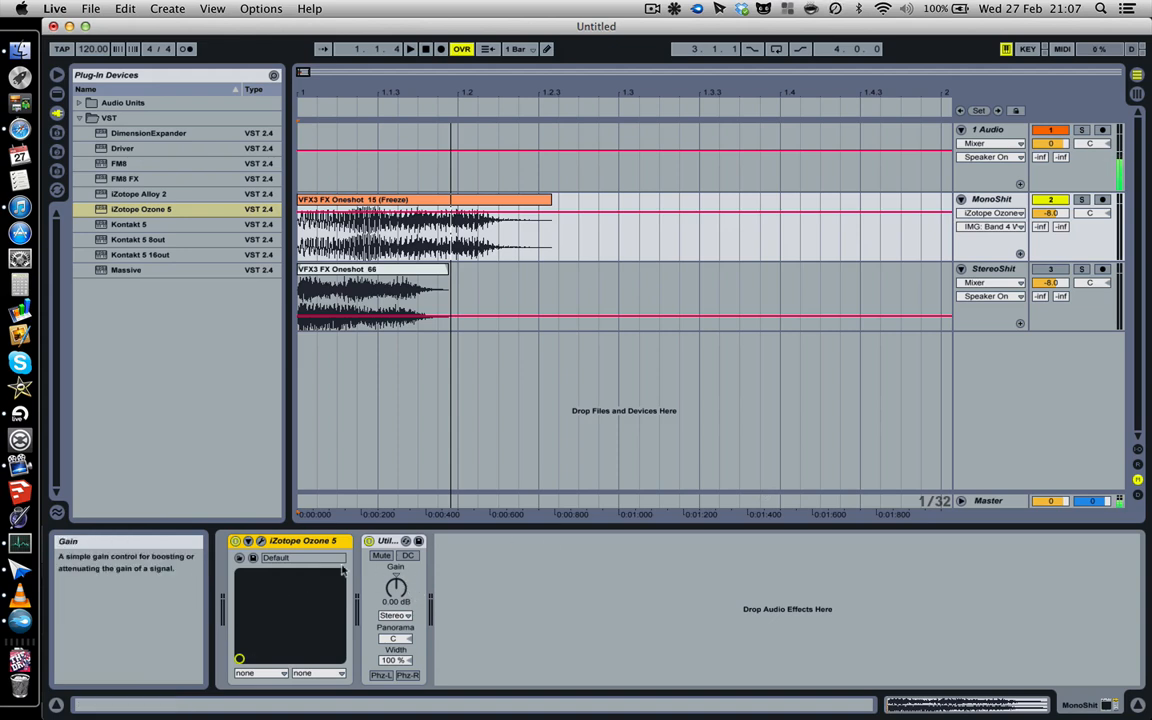
left_click_drag(402, 661, 402, 562)
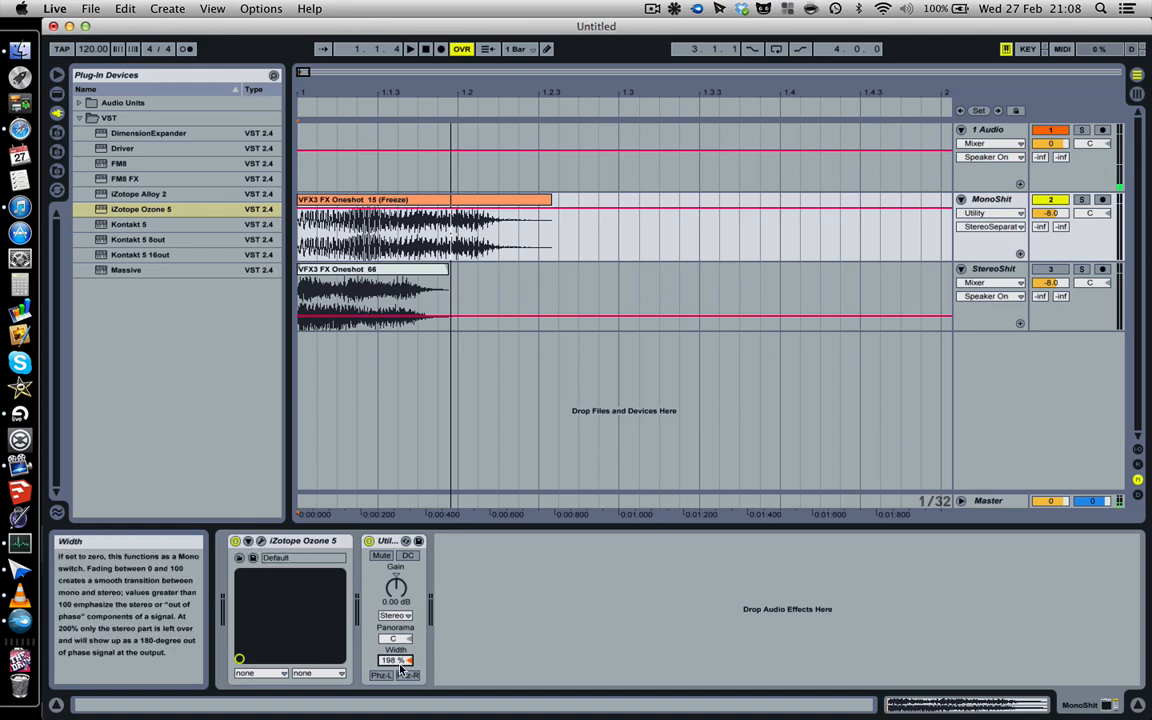
left_click_drag(400, 663, 400, 719)
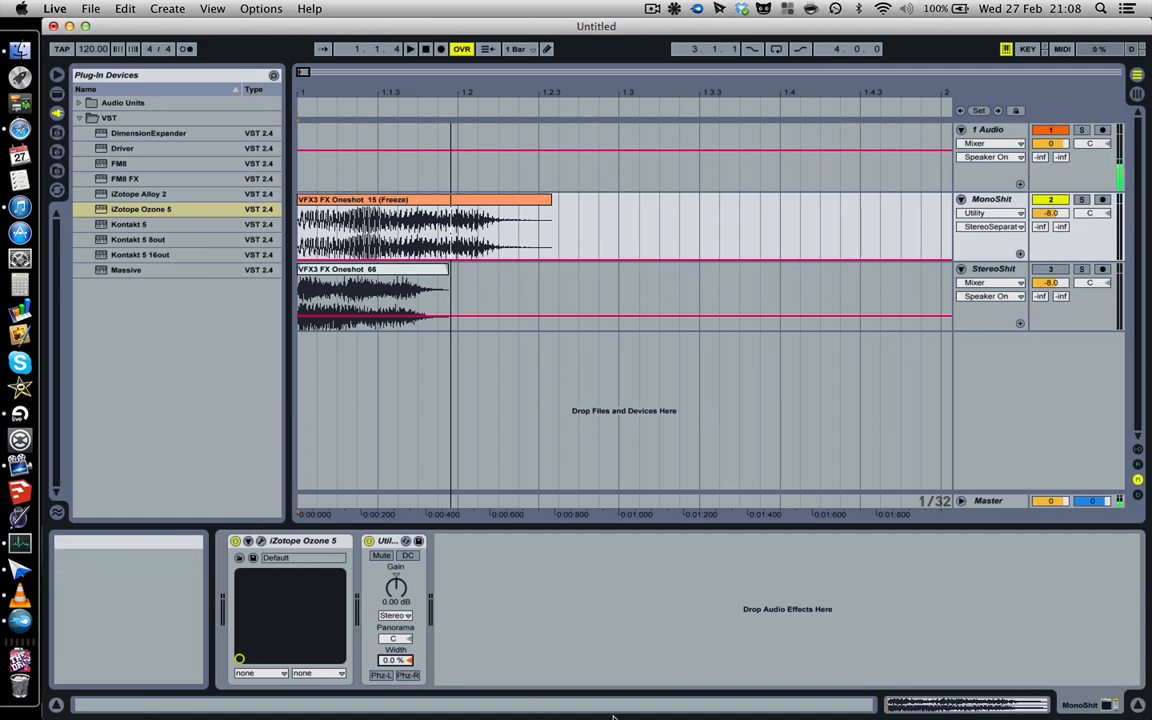
left_click(651, 8)
left_click(651, 8)
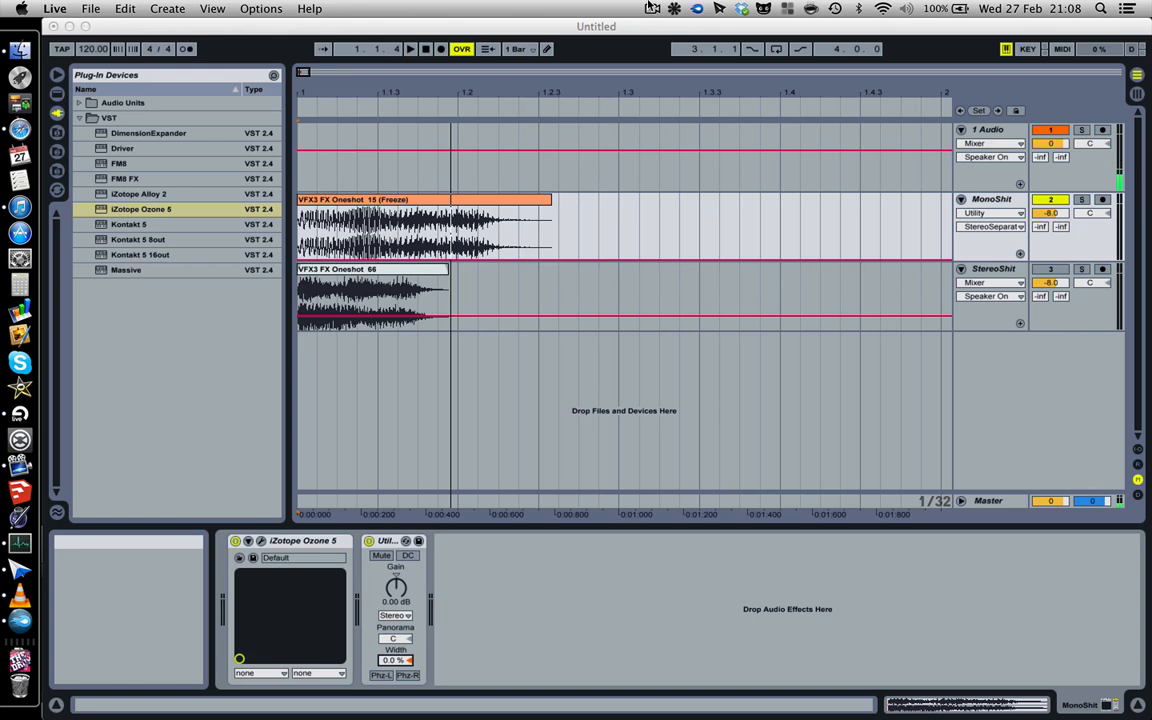
Step: Audition the MonoShit clip from its start with the Utility width at 0%
left_click(309, 228)
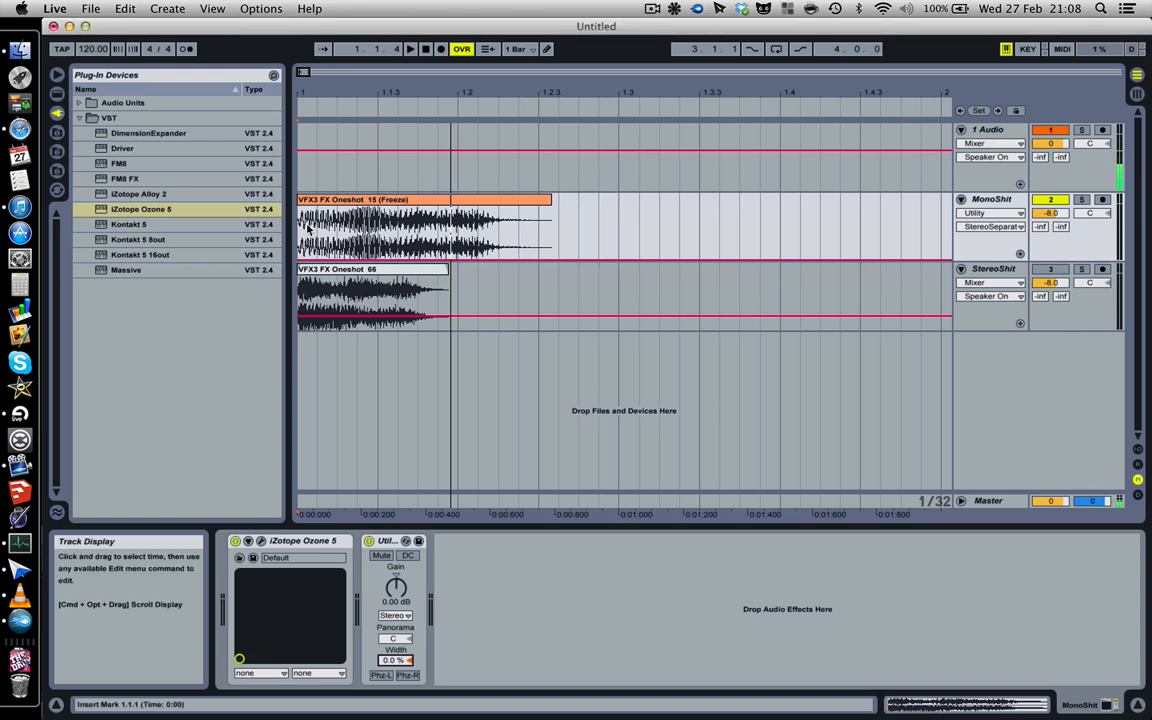
key("space")
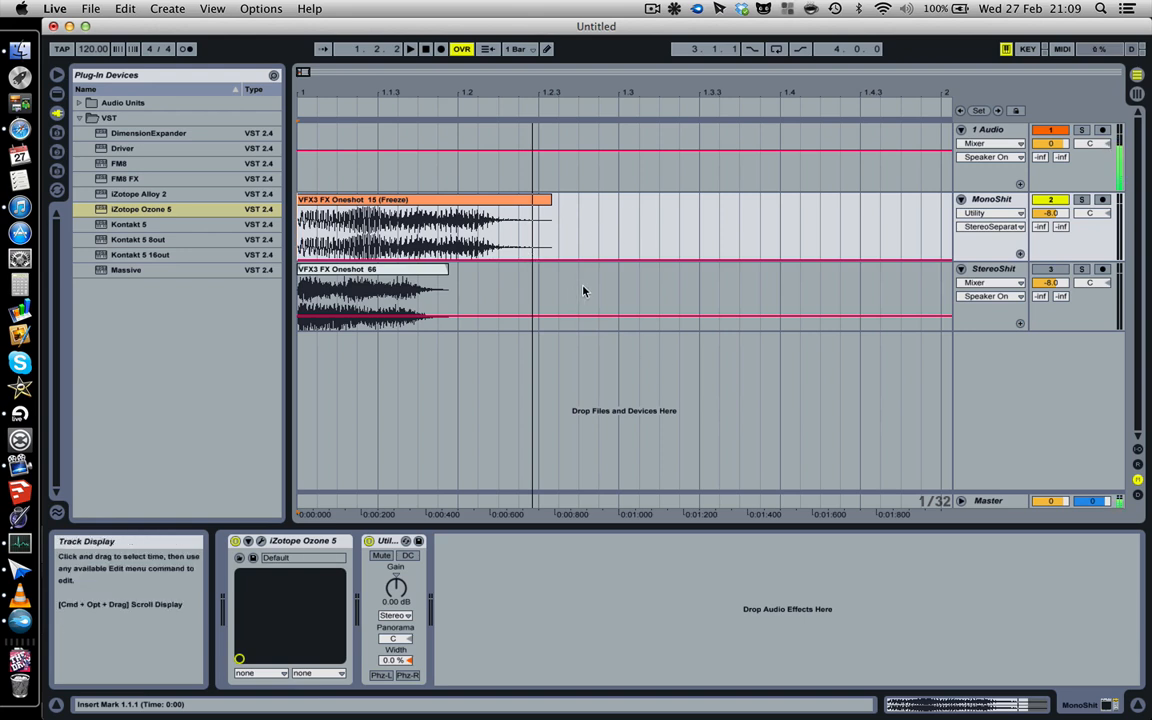
Step: Replace iZotope Ozone 5 on the MonoShit track with a fresh instance before the Utility, and dismiss its Preset Manager
left_click(268, 541)
key("Delete")
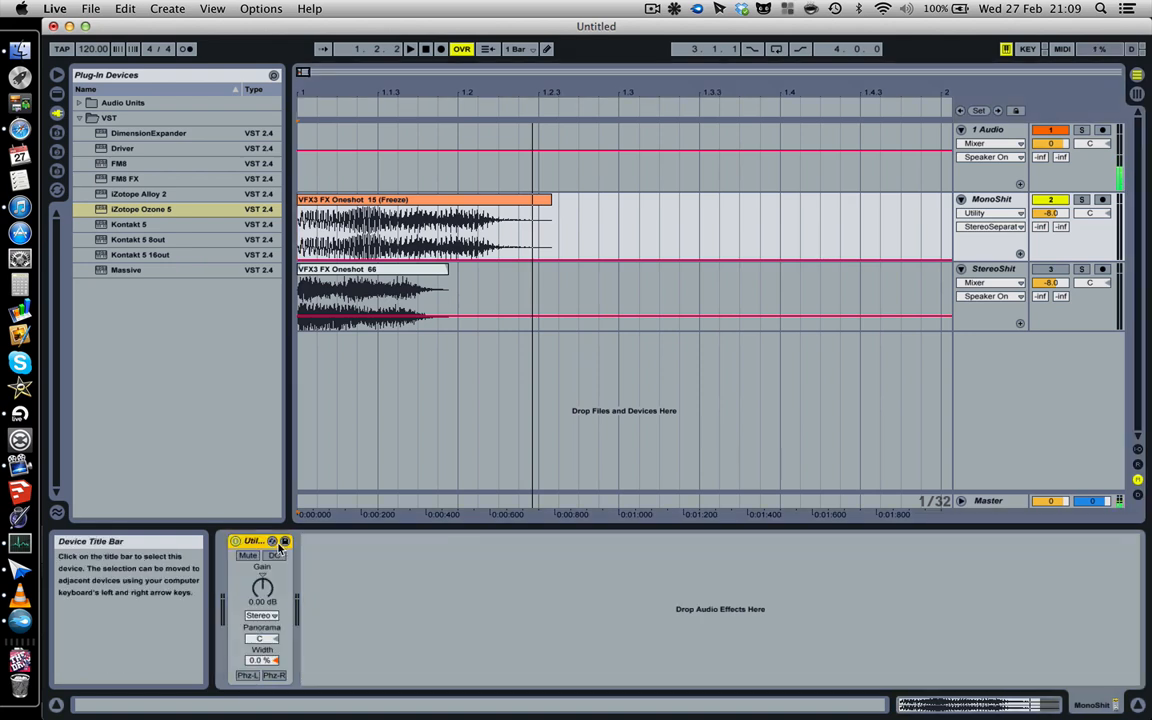
left_click(991, 199)
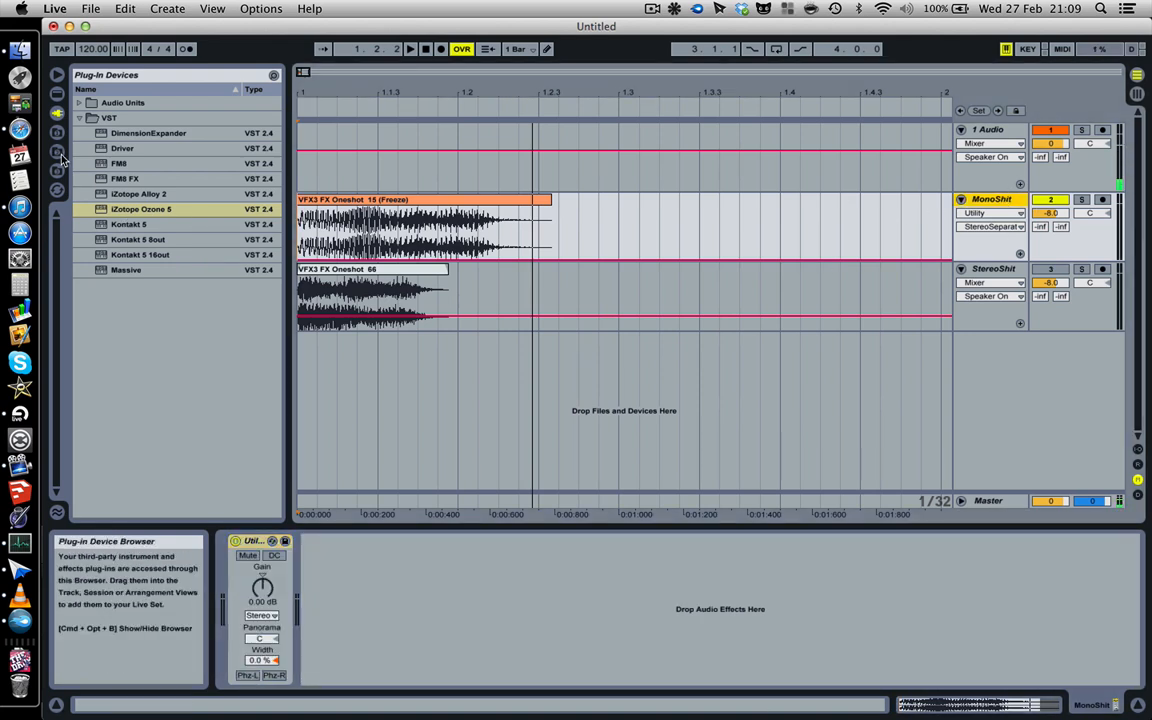
left_click_drag(129, 209, 243, 544)
scroll(498, 337, "down", 7)
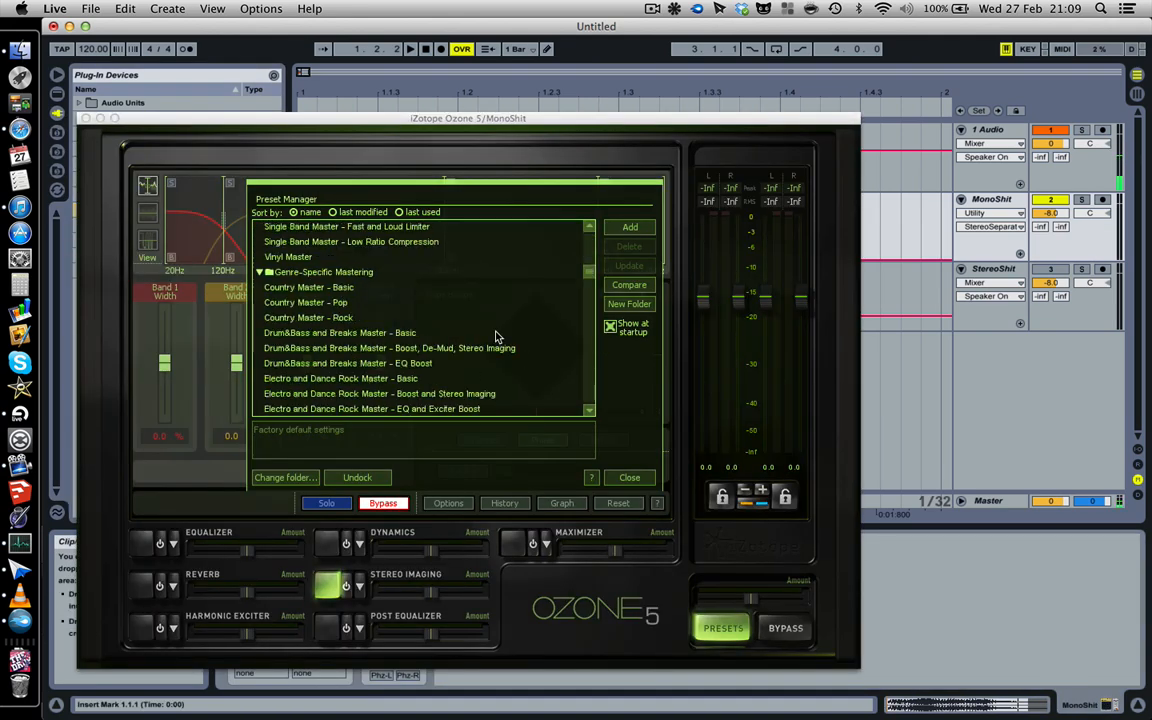
scroll(498, 337, "down", 5)
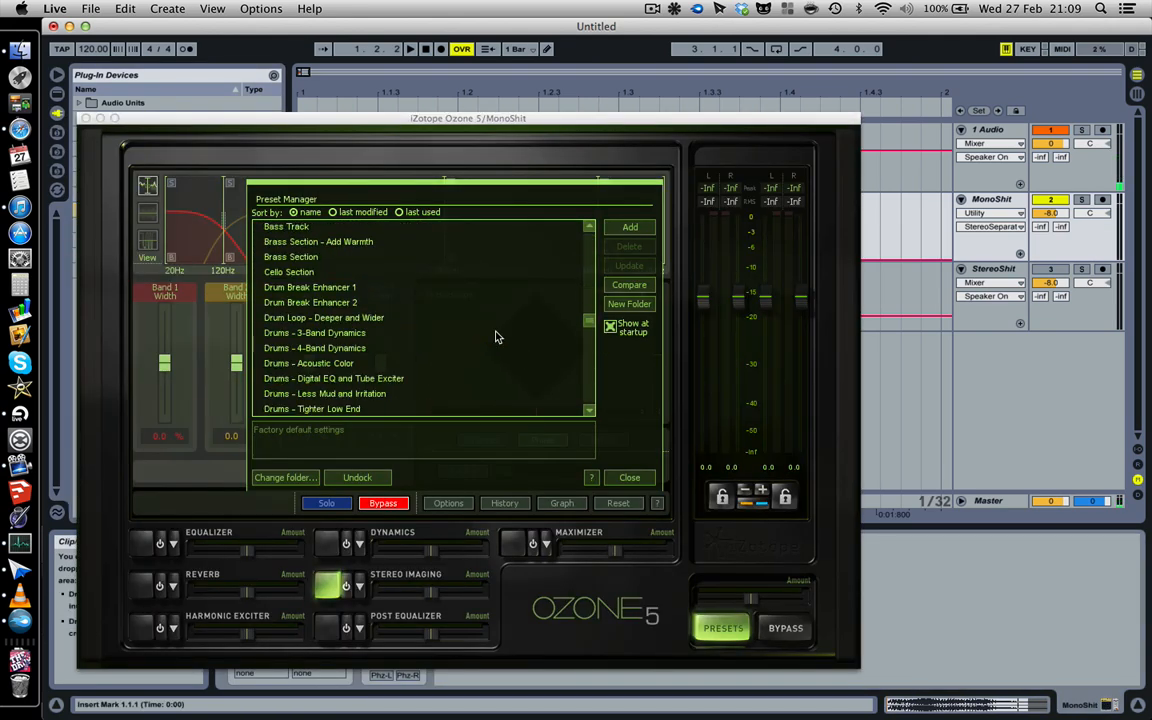
left_click(629, 479)
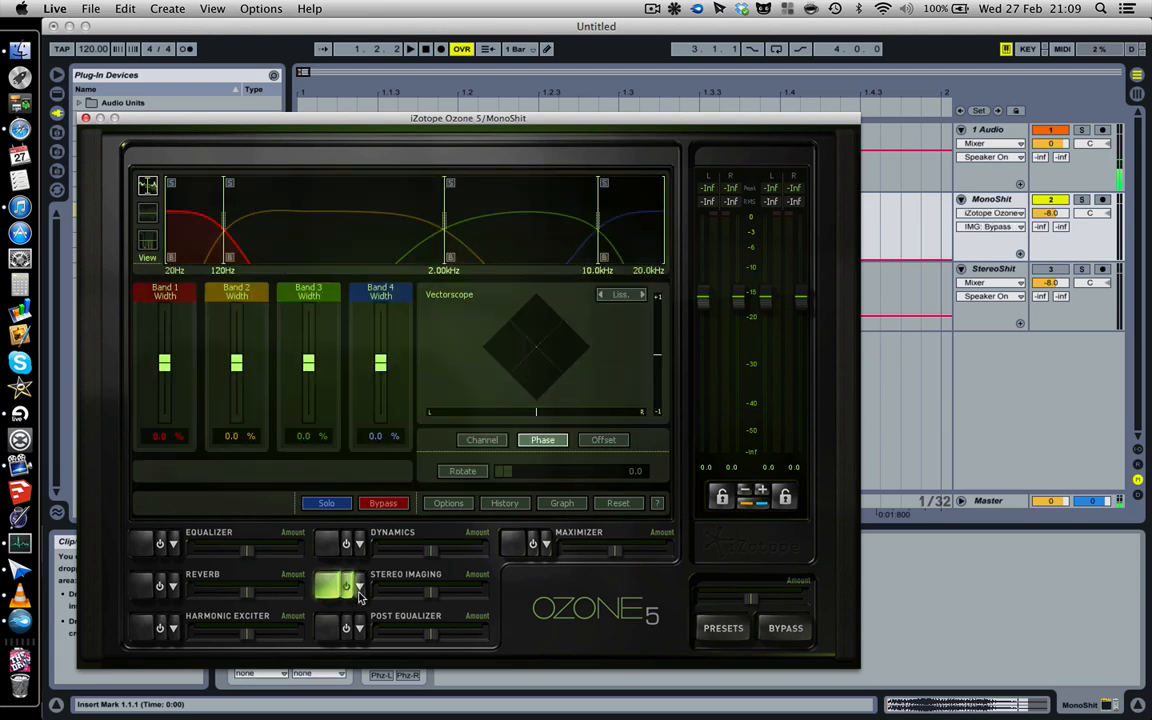
Step: Apply the Phasey Width imager preset to Ozone 5's Stereo Imaging and close the plug-in window
left_click(360, 592)
scroll(488, 420, "down", 1)
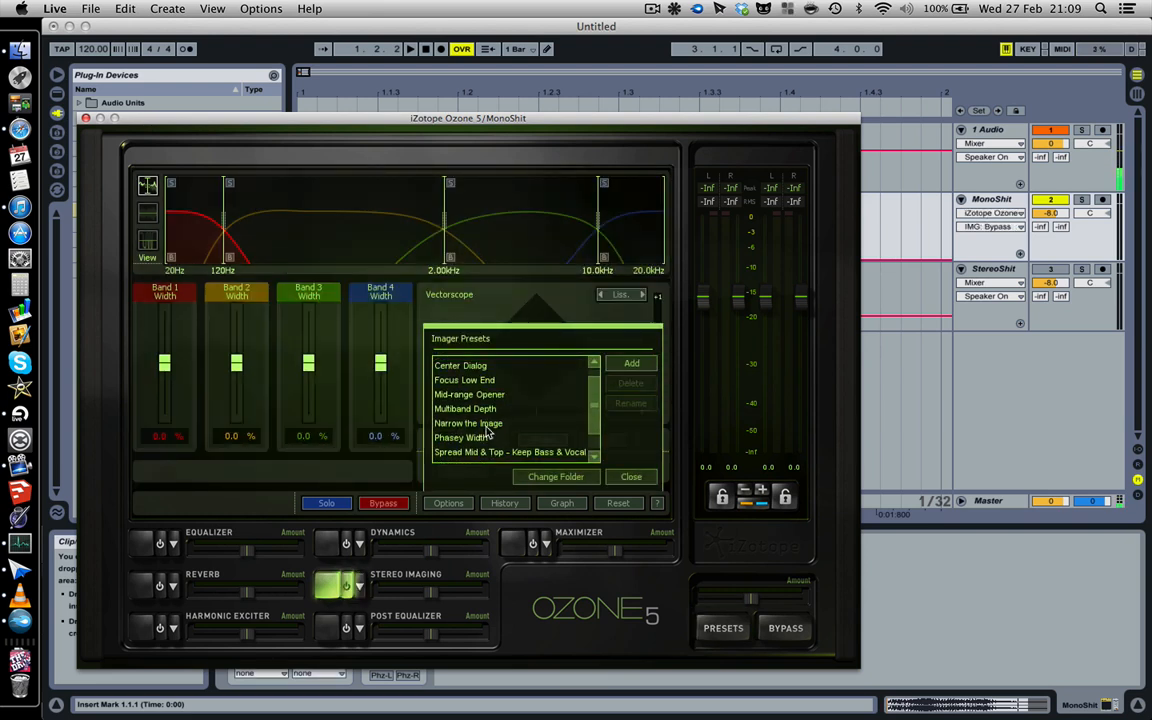
scroll(488, 430, "down", 1)
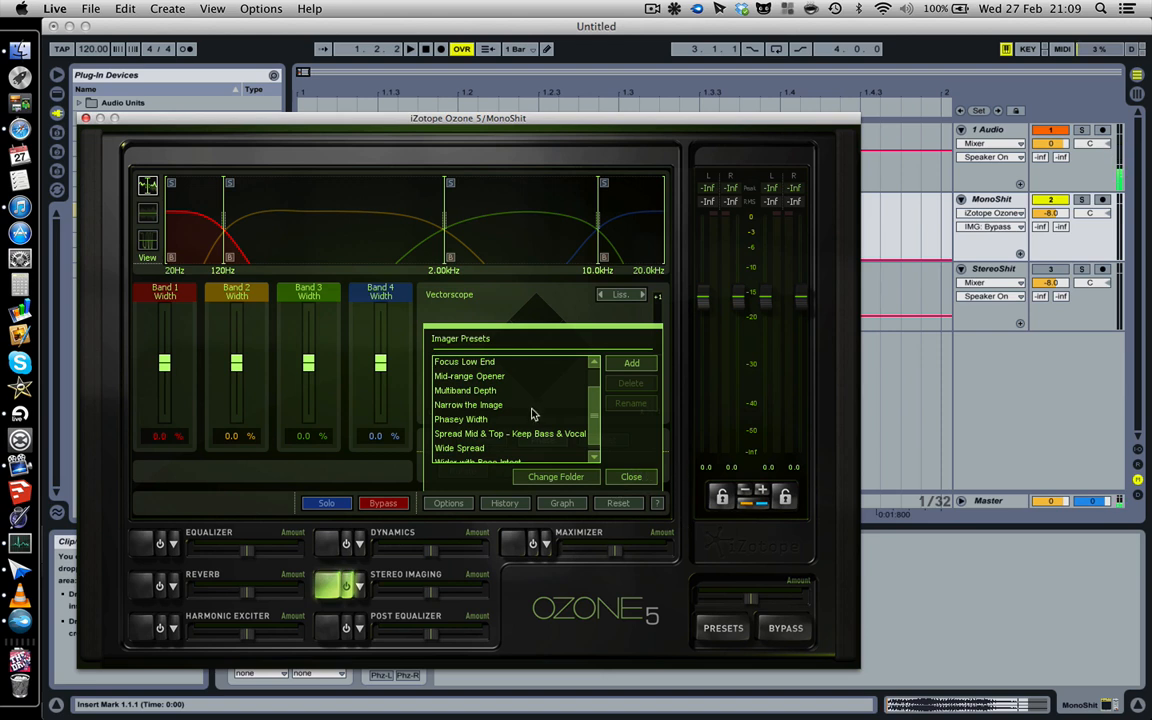
left_click(536, 419)
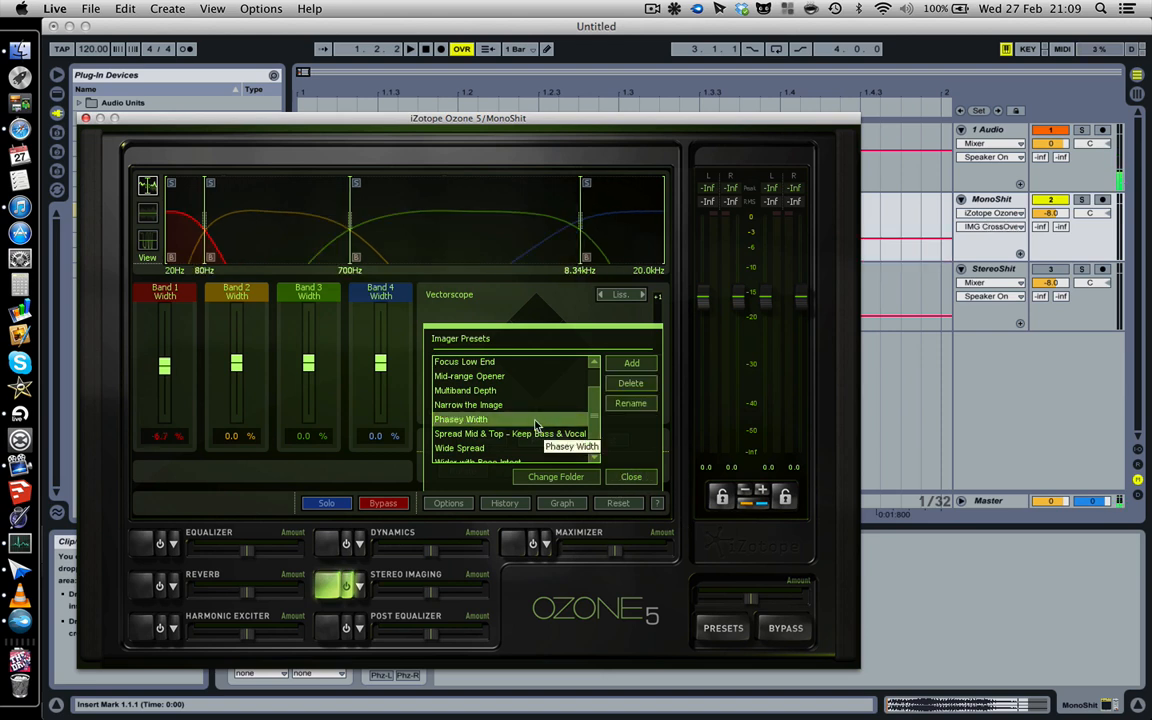
left_click(630, 477)
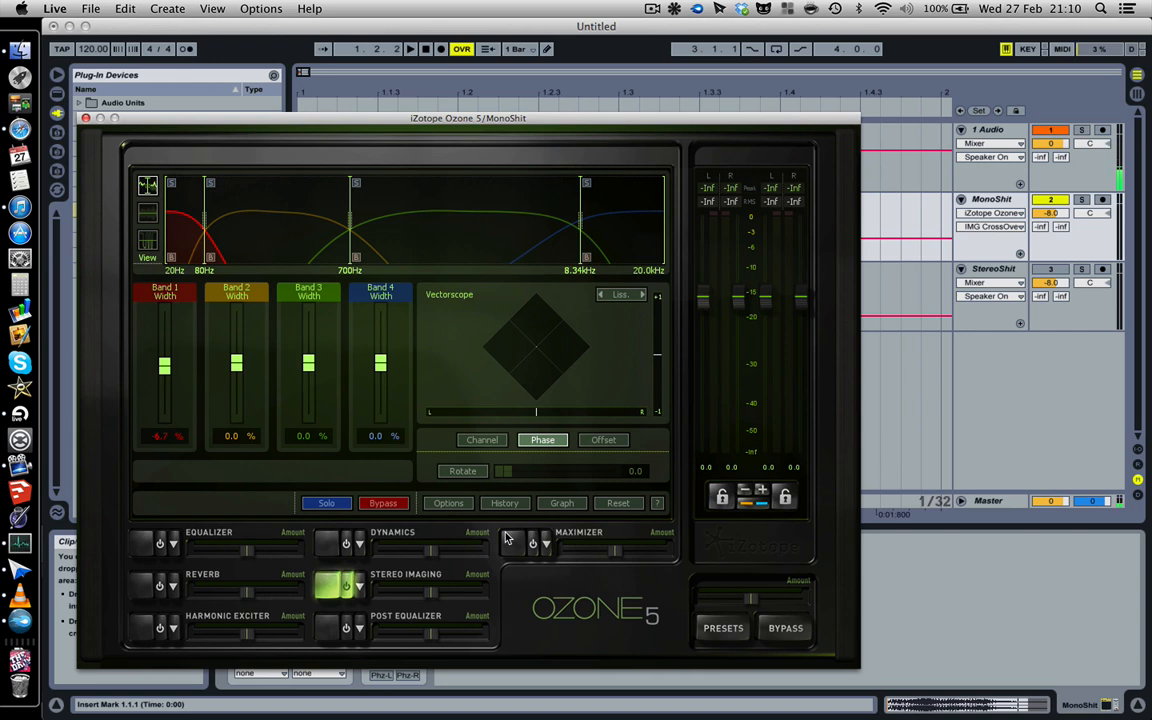
left_click(86, 119)
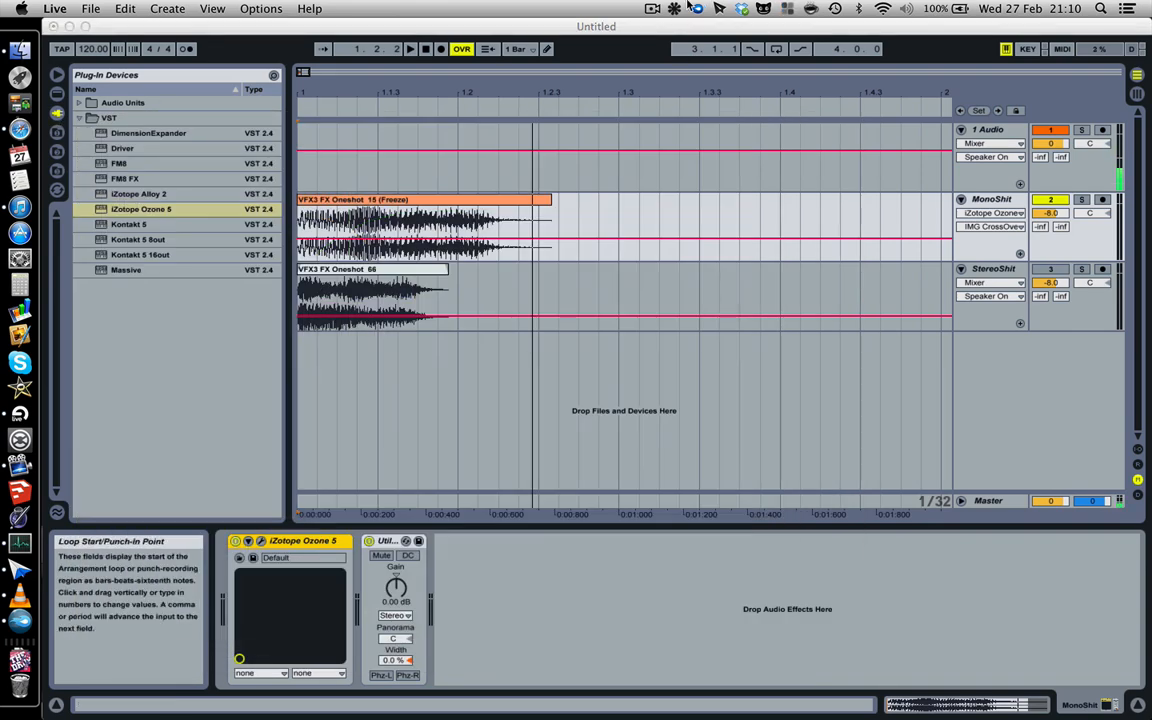
left_click(654, 9)
left_click(654, 9)
left_click(652, 8)
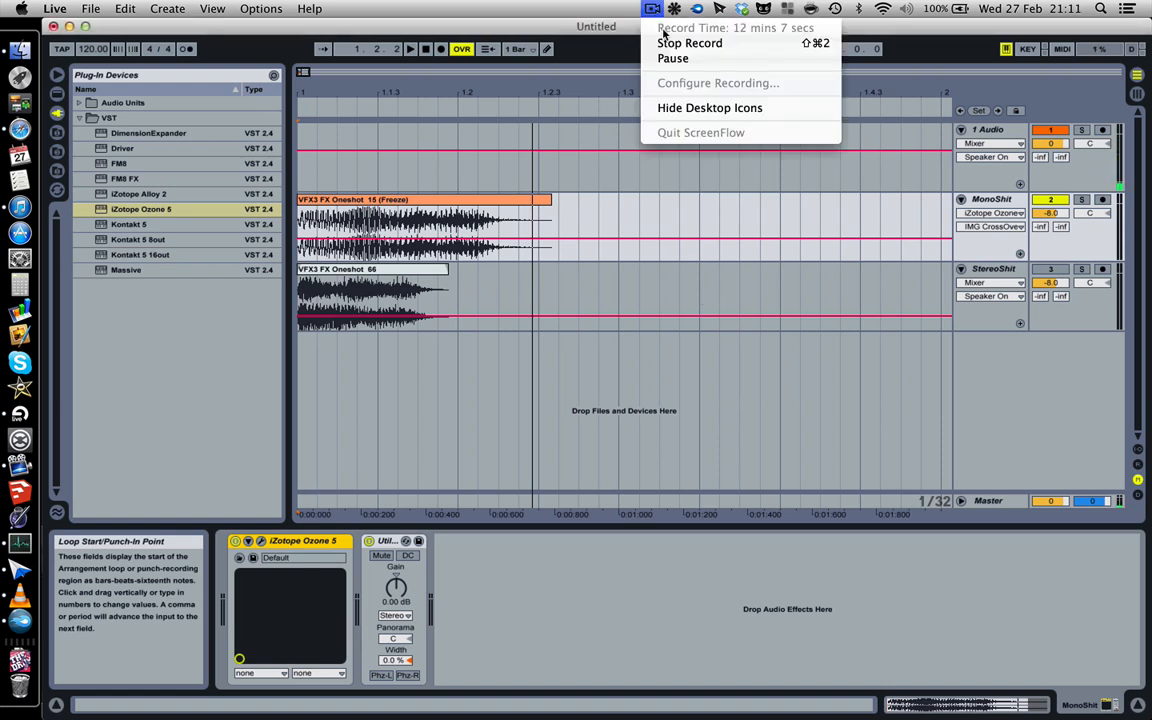